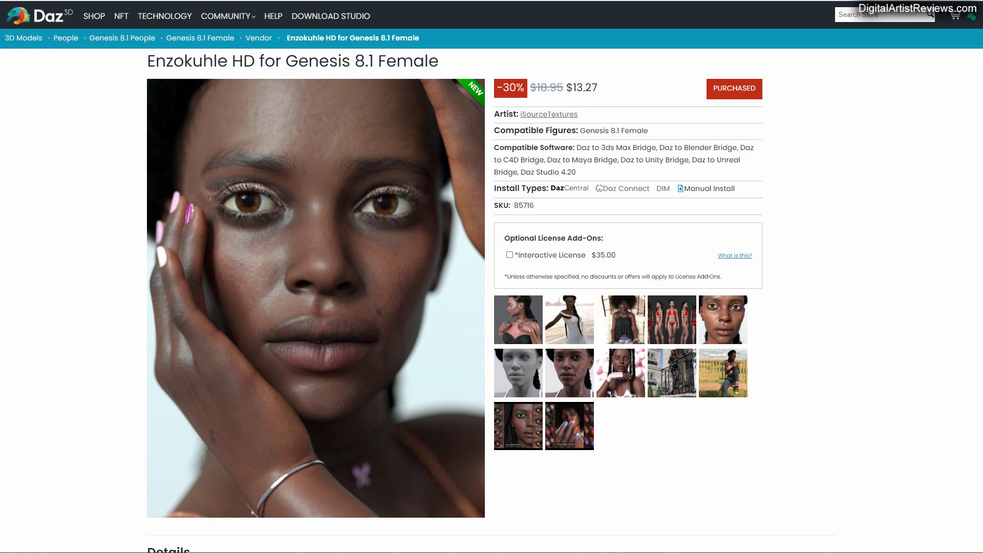
Browse the enlarged store promo images, including makeup and nail polish options, then close the gallery.
{"action": "left_click", "coordinate": [518, 330]}
{"action": "left_click", "coordinate": [694, 290]}
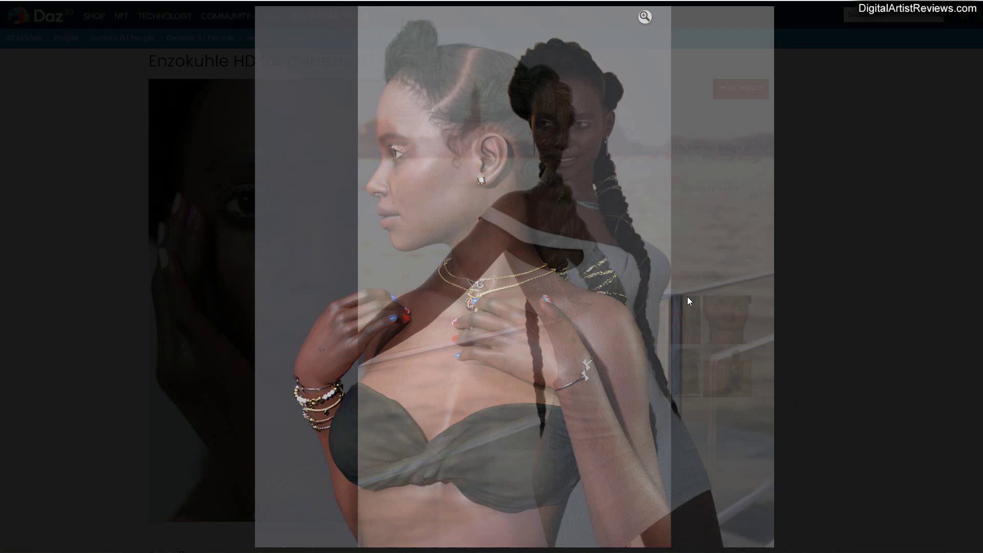
{"action": "left_click", "coordinate": [686, 285]}
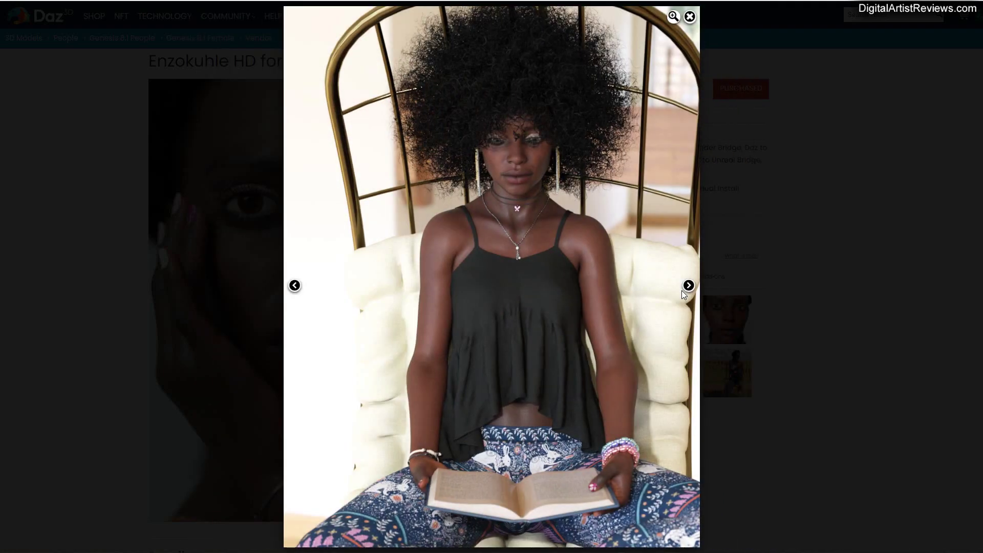
{"action": "left_click", "coordinate": [682, 286]}
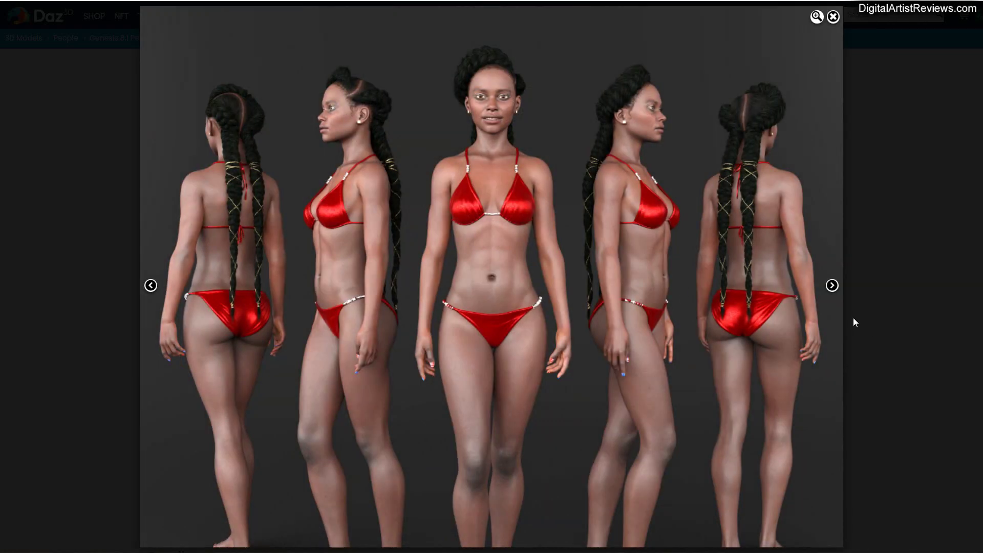
{"action": "left_click", "coordinate": [832, 285]}
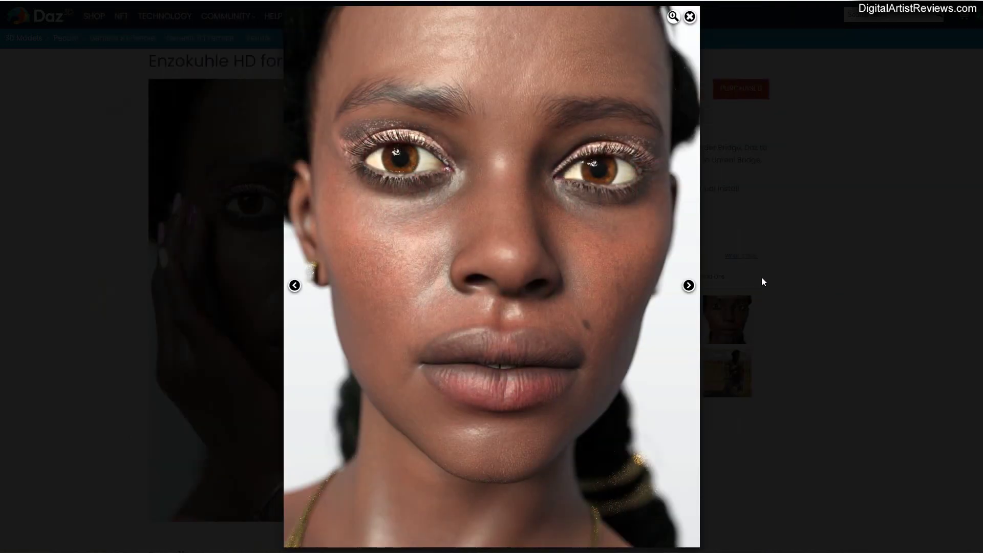
{"action": "left_click", "coordinate": [688, 285]}
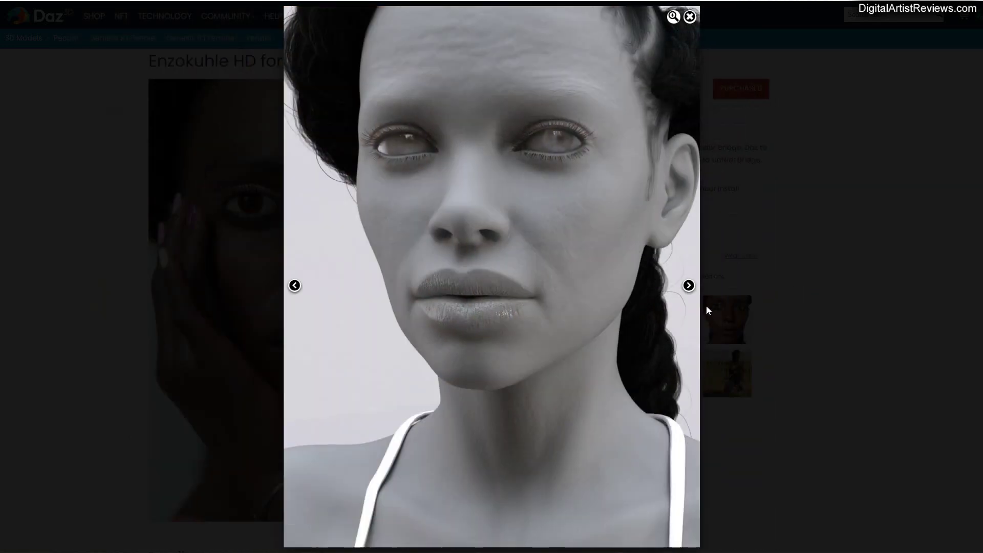
{"action": "left_click", "coordinate": [689, 287]}
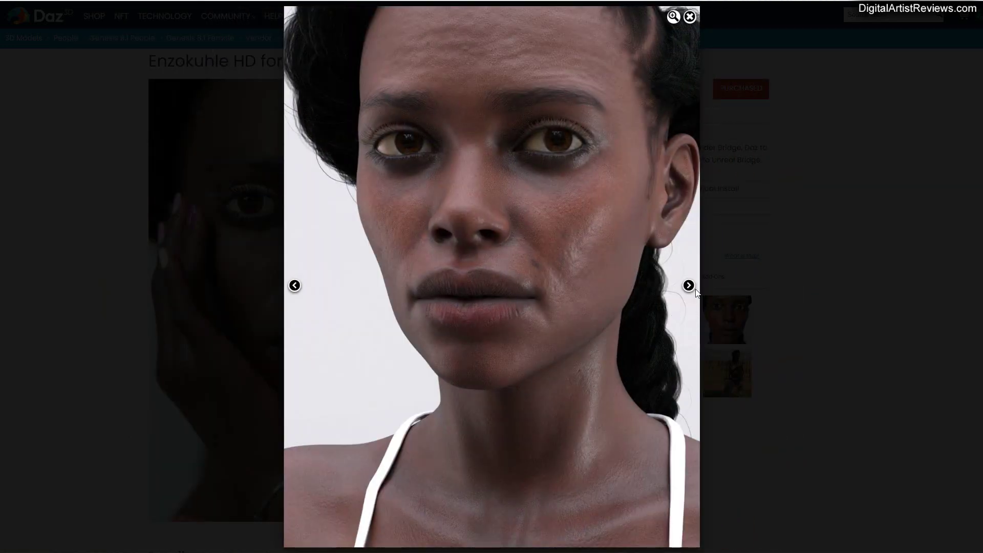
{"action": "left_click", "coordinate": [685, 288]}
{"action": "left_click", "coordinate": [685, 285]}
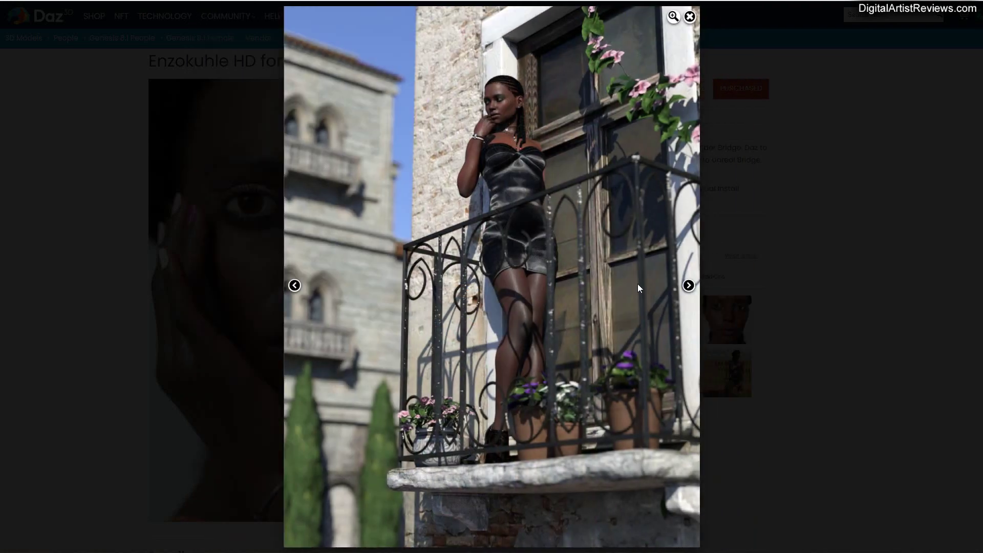
{"action": "left_click", "coordinate": [688, 286]}
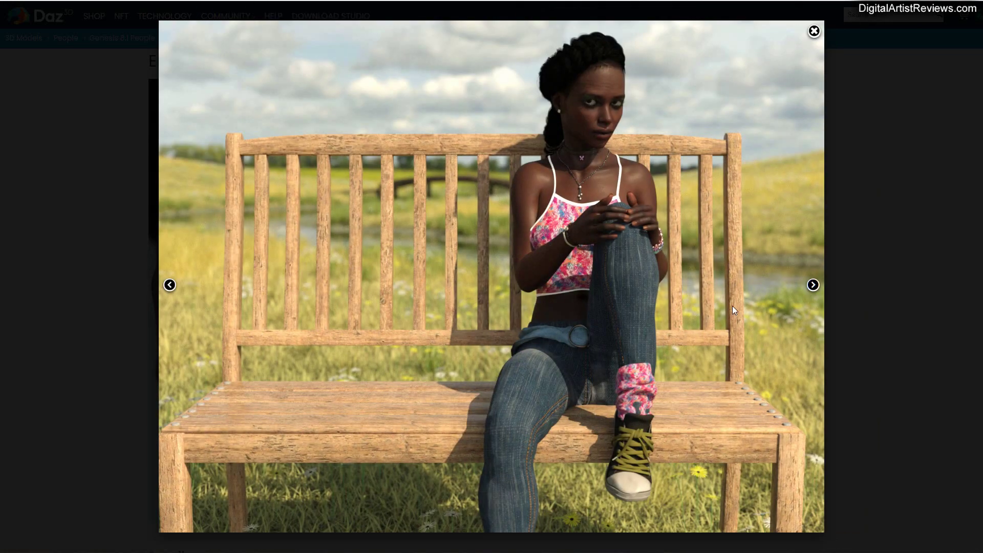
{"action": "left_click", "coordinate": [807, 285]}
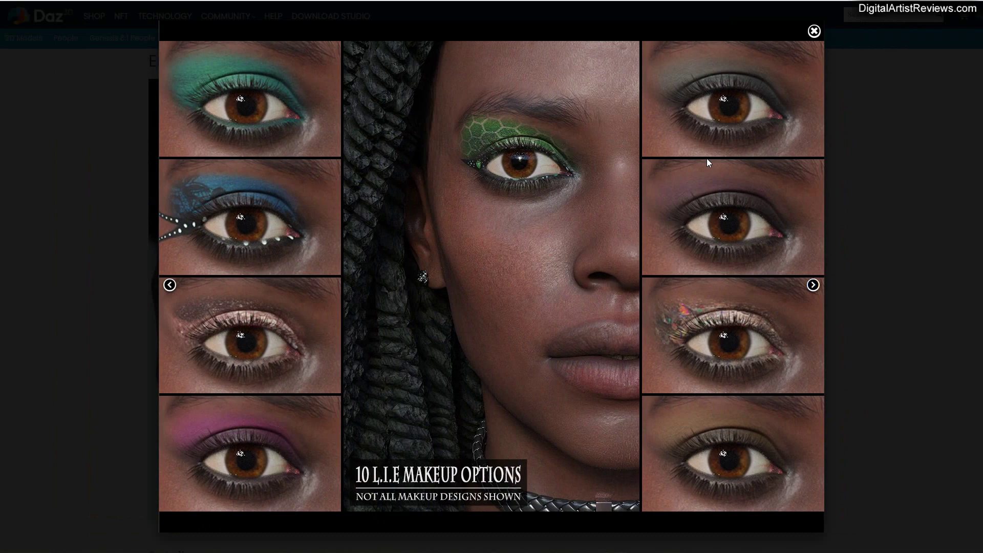
{"action": "left_click", "coordinate": [813, 285]}
{"action": "left_click", "coordinate": [825, 74]}
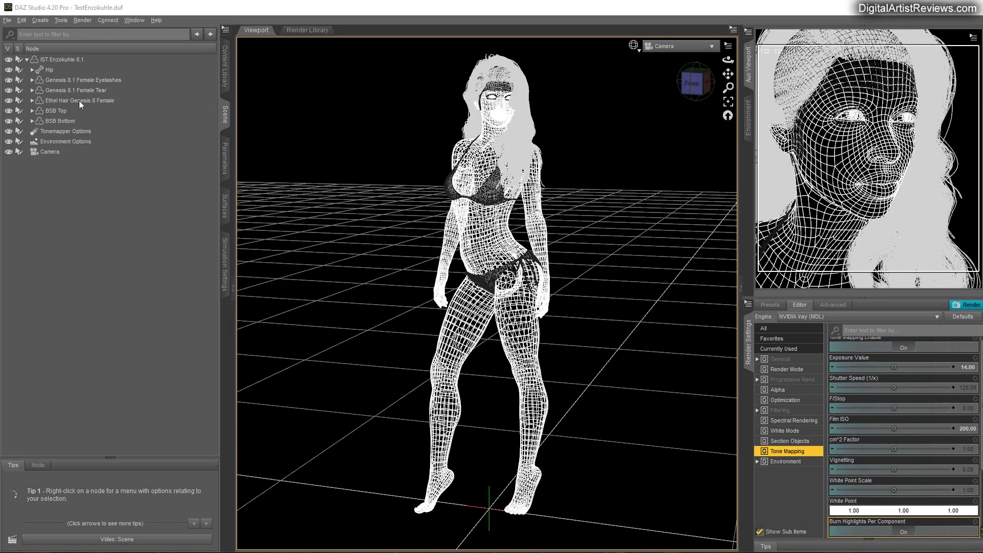
Switch the viewport draw style to NVIDIA Iray and show the Environment render settings.
{"action": "left_click", "coordinate": [633, 45]}
{"action": "left_click", "coordinate": [618, 182]}
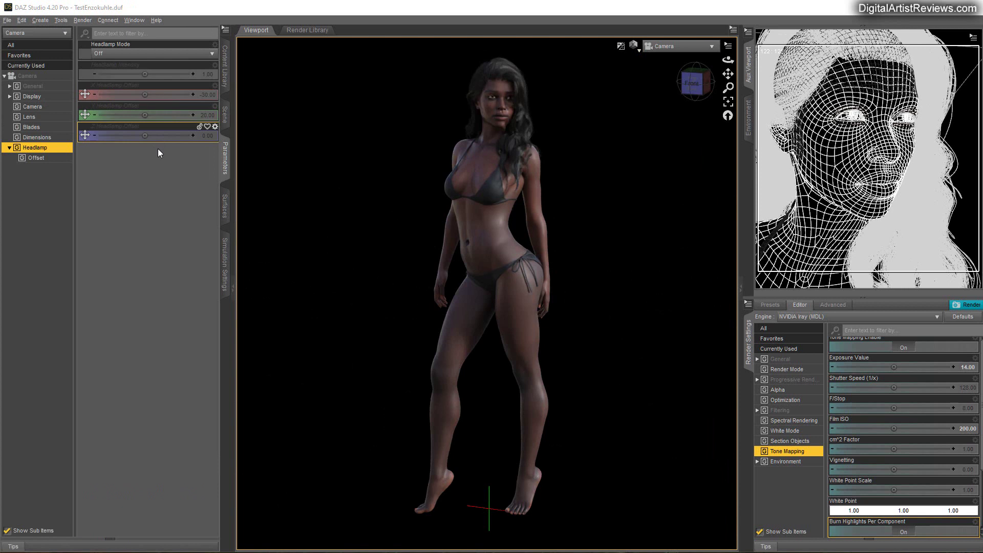
{"action": "left_click", "coordinate": [783, 461]}
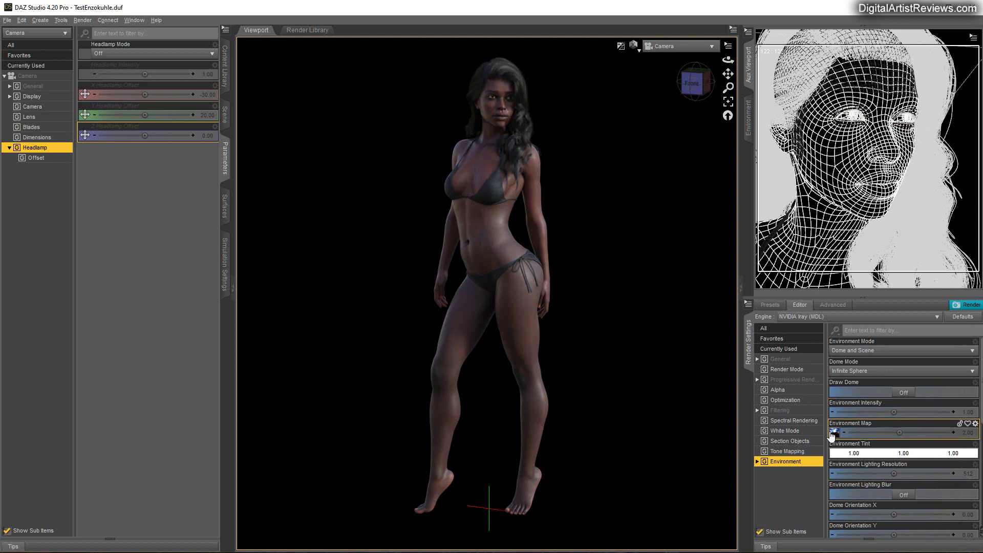
{"action": "mouse_move", "coordinate": [834, 436]}
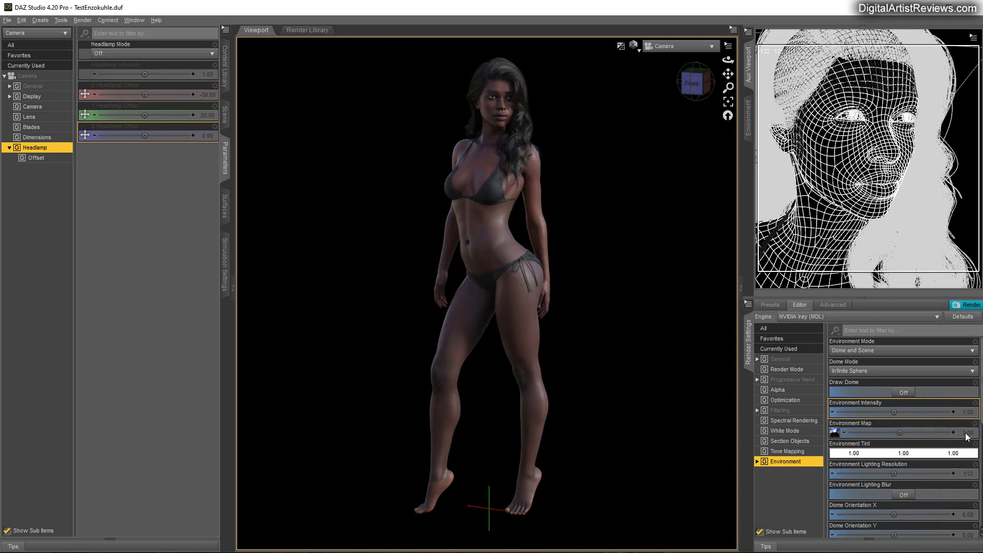
In Tone Mapping, change Film ISO to 250, then return it to 200.
{"action": "left_click", "coordinate": [786, 451]}
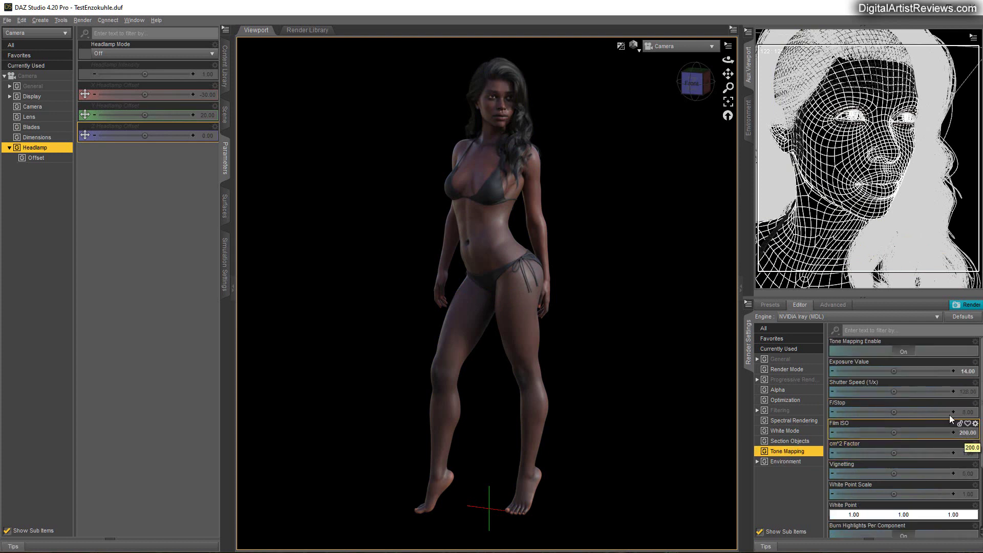
{"action": "left_click", "coordinate": [961, 434]}
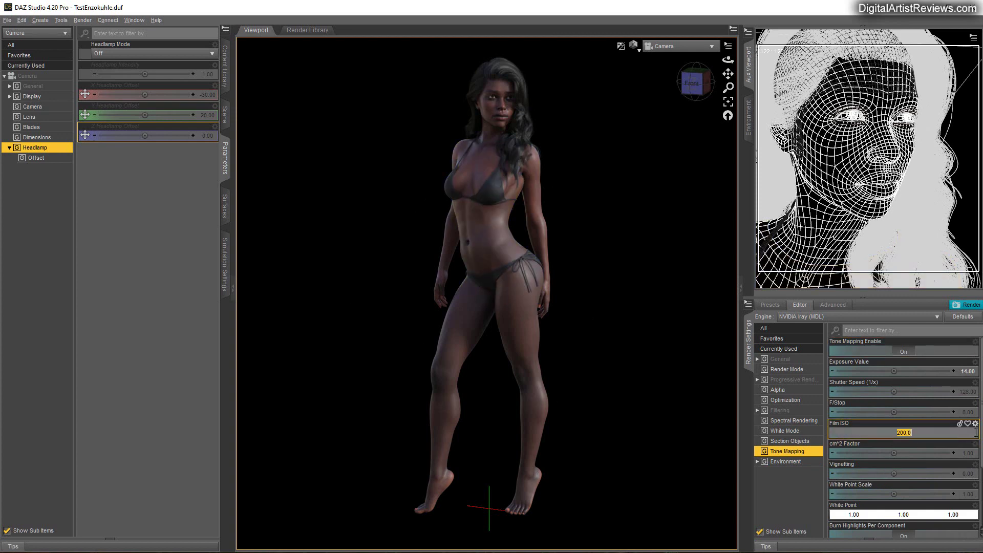
{"action": "type", "text": "250"}
{"action": "key", "text": "Return"}
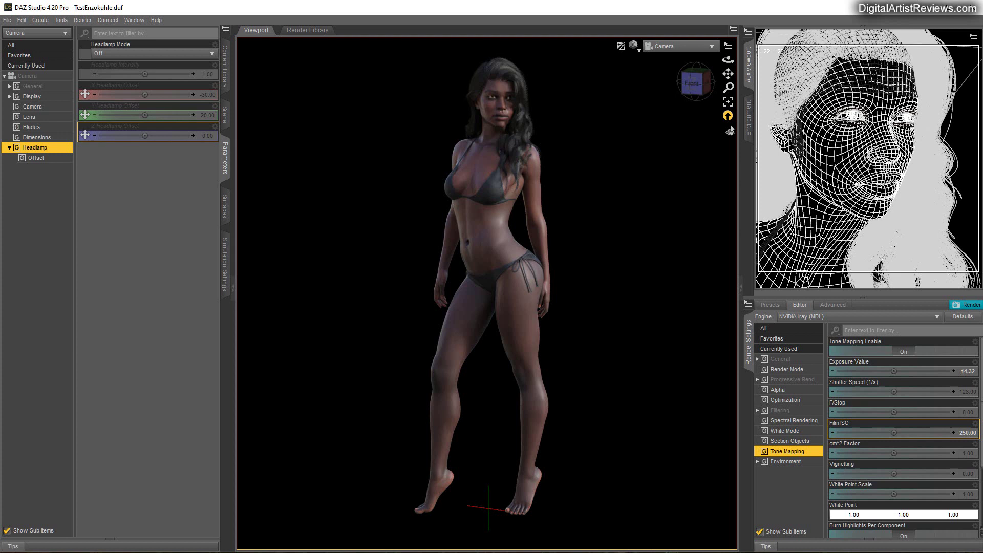
{"action": "left_click", "coordinate": [969, 437]}
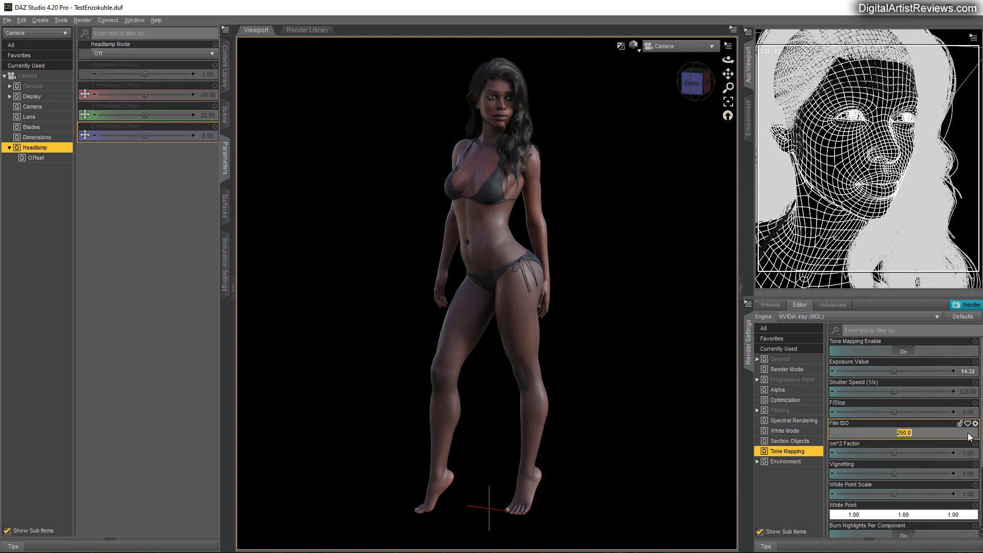
{"action": "type", "text": "200"}
{"action": "key", "text": "Return"}
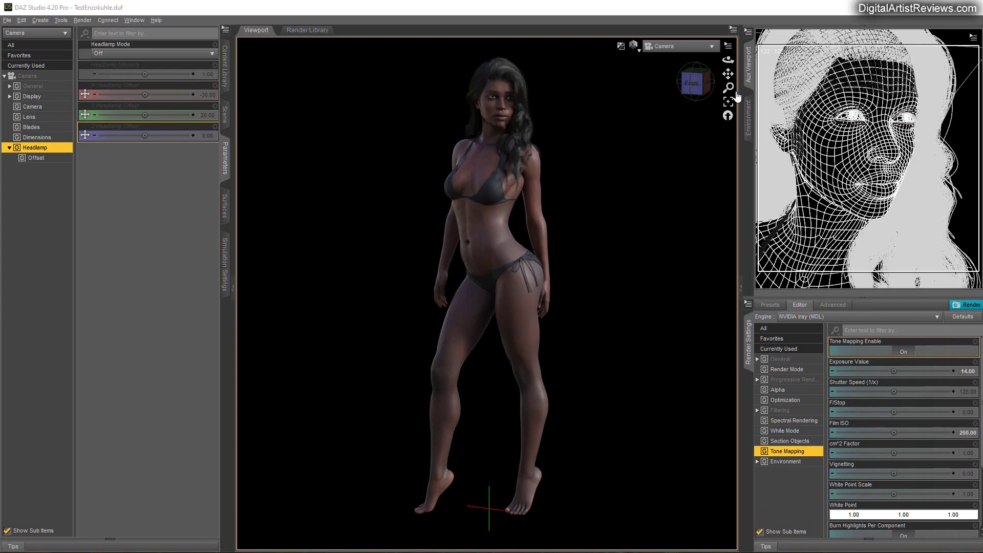
Dolly the Iray viewport camera in until the torso fills the view.
{"action": "mouse_move", "coordinate": [728, 87]}
{"action": "left_mouse_down"}
{"action": "mouse_move", "coordinate": [727, 102]}
{"action": "mouse_move", "coordinate": [726, 76]}
{"action": "mouse_move", "coordinate": [715, 87]}
{"action": "left_mouse_up"}
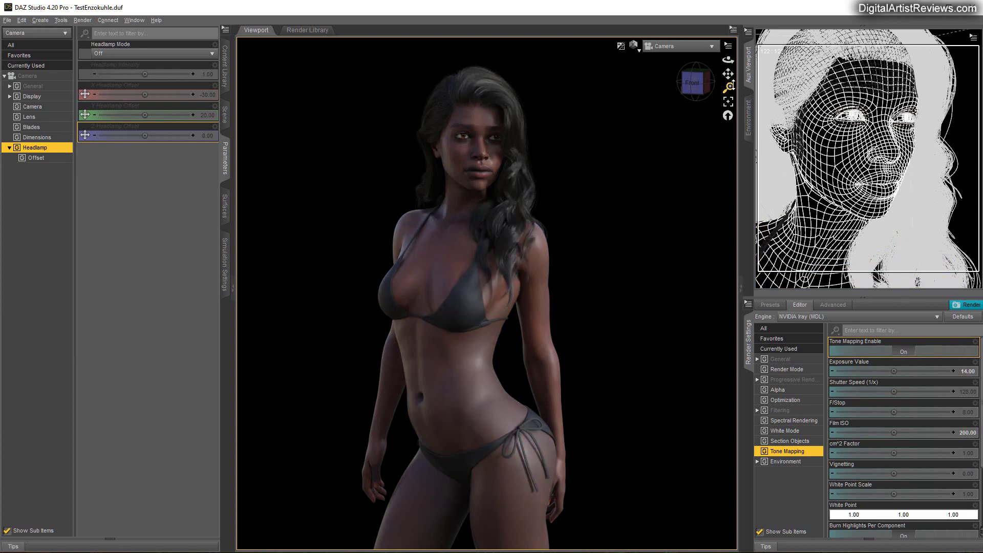
{"action": "left_click_drag", "start_coordinate": [728, 87], "coordinate": [728, 109]}
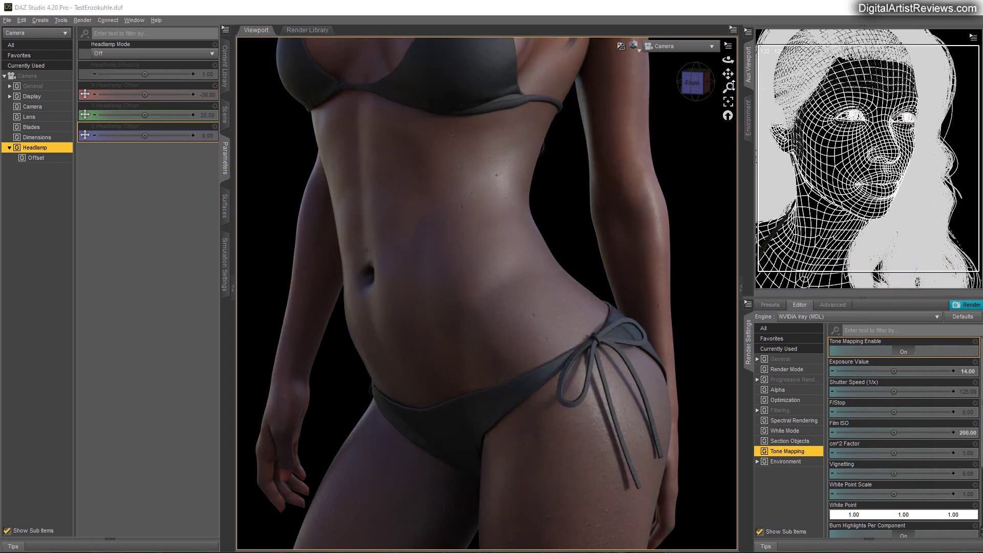
Zoom closer and pan down to frame the hip and bikini tie.
{"action": "left_click_drag", "start_coordinate": [728, 87], "coordinate": [728, 46]}
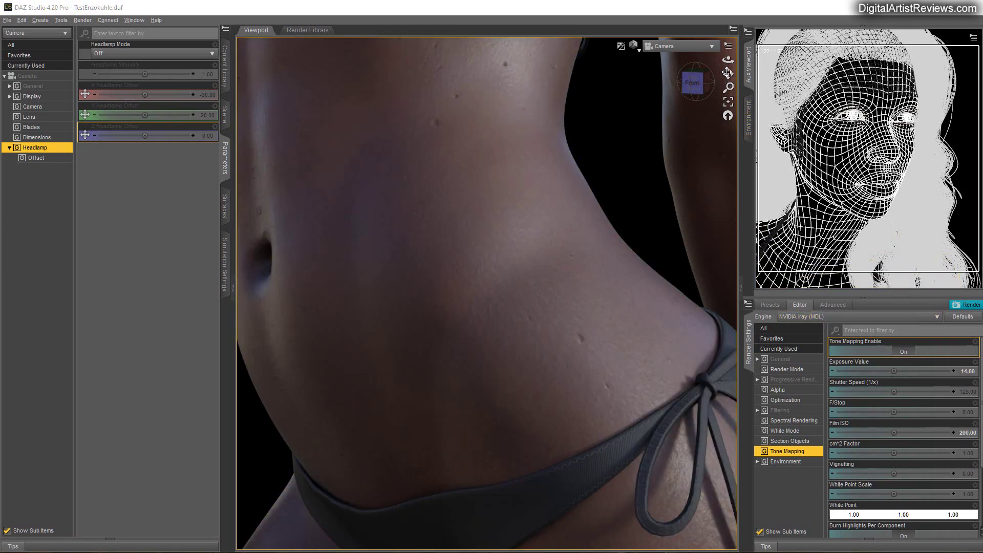
{"action": "left_click_drag", "start_coordinate": [728, 72], "coordinate": [727, 74]}
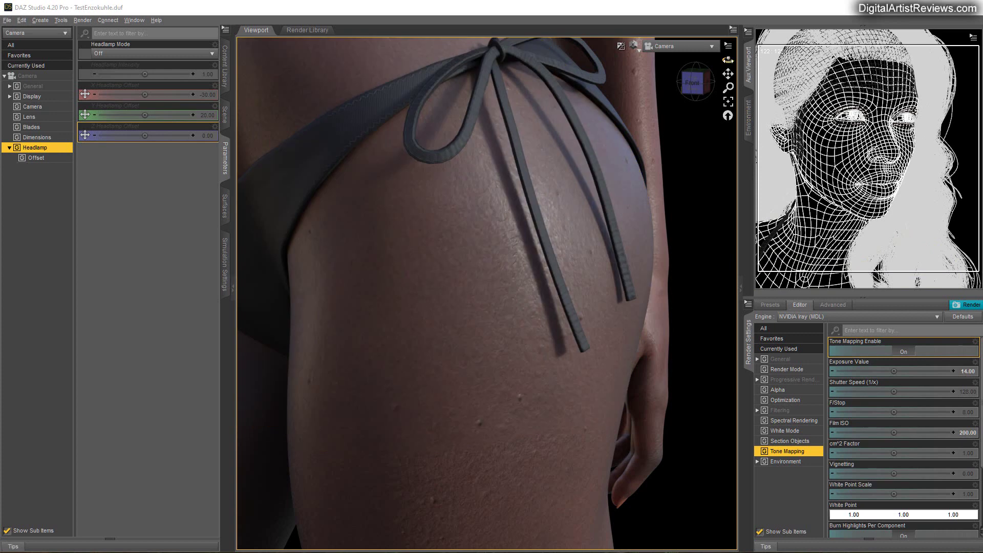
Orbit and pan from the foot up the lower leg and torso to frame Enzokuhle's face.
{"action": "left_click_drag", "start_coordinate": [727, 60], "coordinate": [502, 171]}
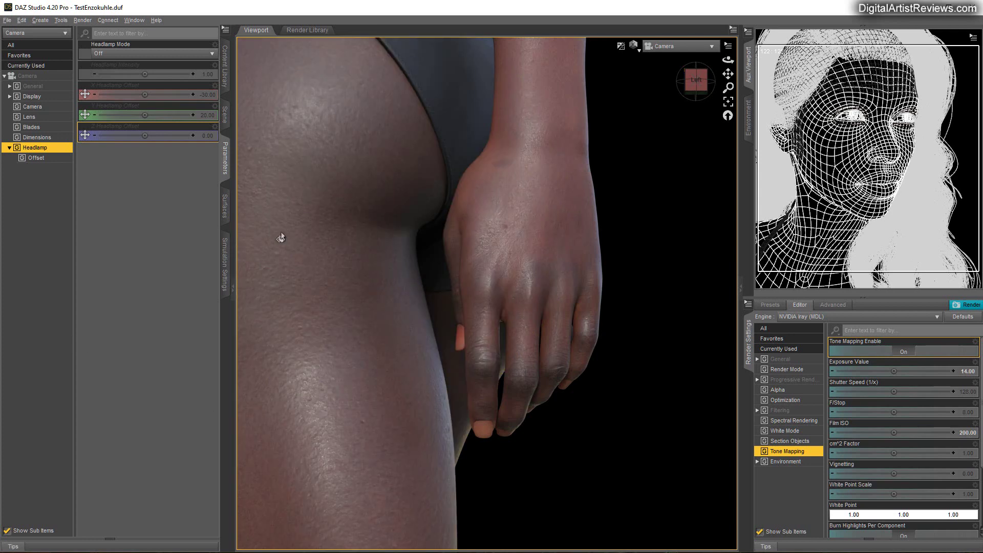
{"action": "left_click_drag", "start_coordinate": [728, 74], "coordinate": [732, 107]}
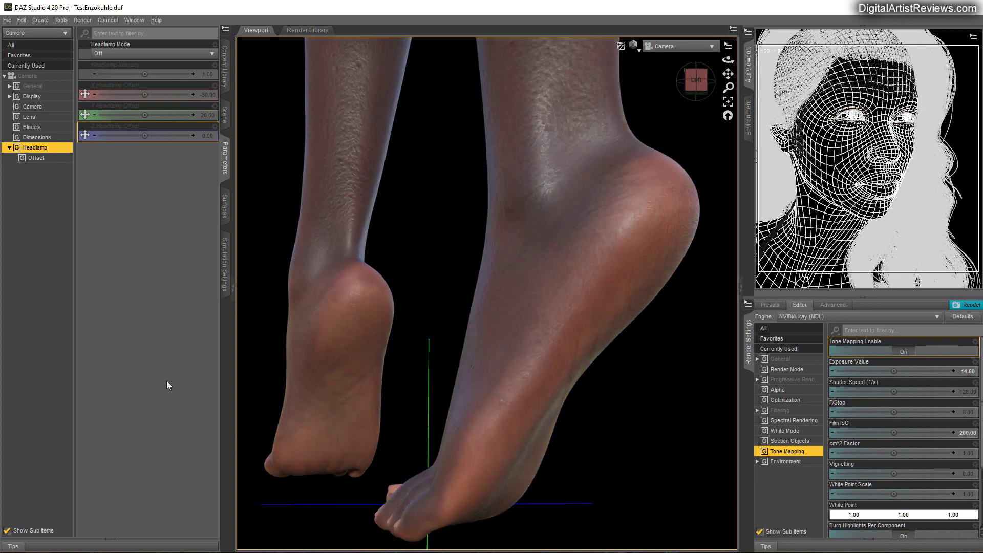
{"action": "left_click_drag", "start_coordinate": [729, 61], "coordinate": [735, 62]}
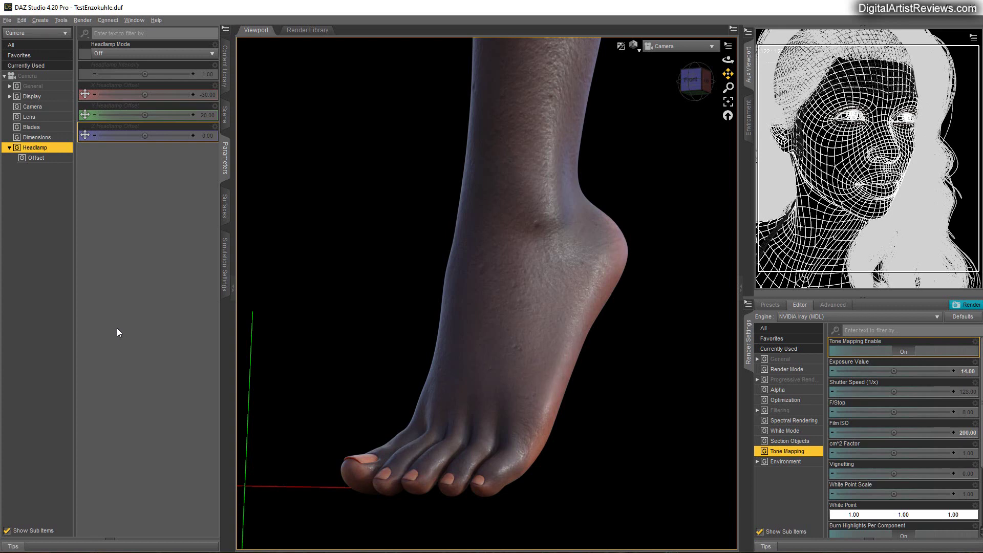
{"action": "left_click_drag", "start_coordinate": [728, 75], "coordinate": [728, 115]}
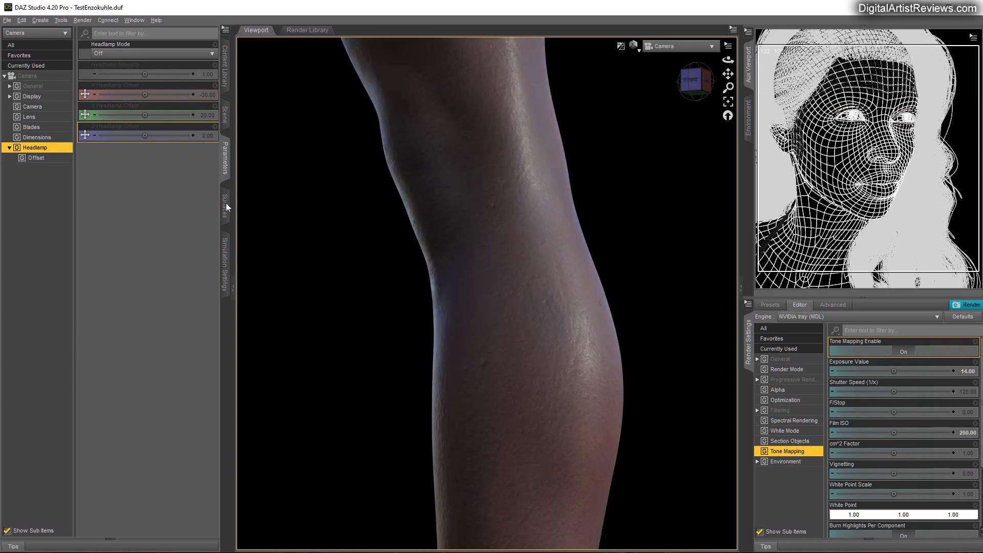
{"action": "left_click_drag", "start_coordinate": [731, 86], "coordinate": [728, 73]}
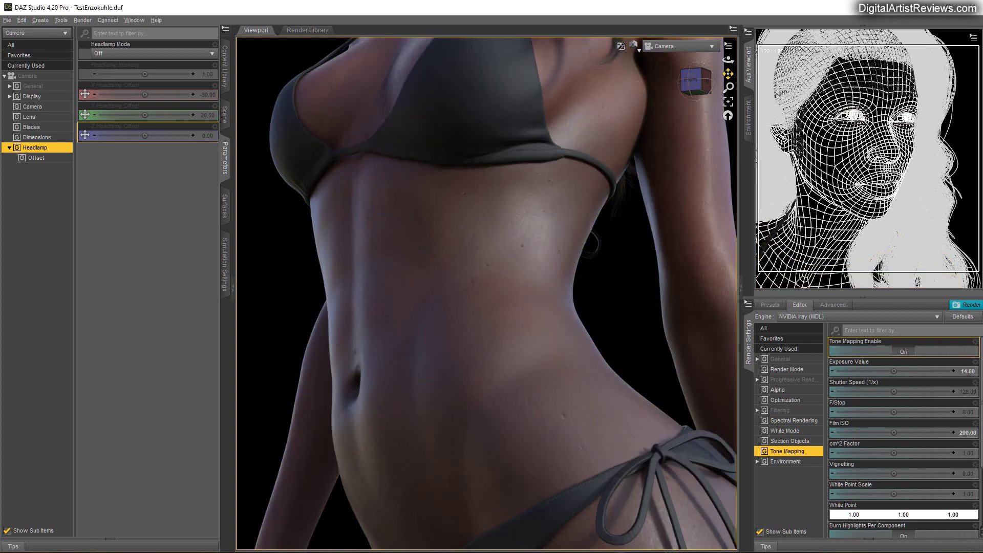
{"action": "left_click_drag", "start_coordinate": [728, 73], "coordinate": [652, 81]}
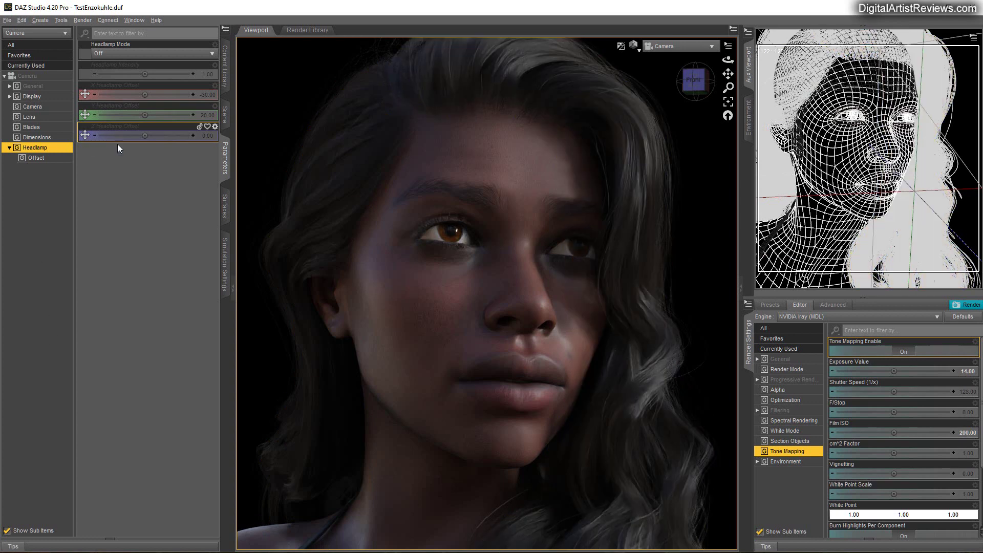
Select IST Enzokuhle 8.1 and browse to its Iray Materials Eyes folder.
{"action": "left_click", "coordinate": [224, 115]}
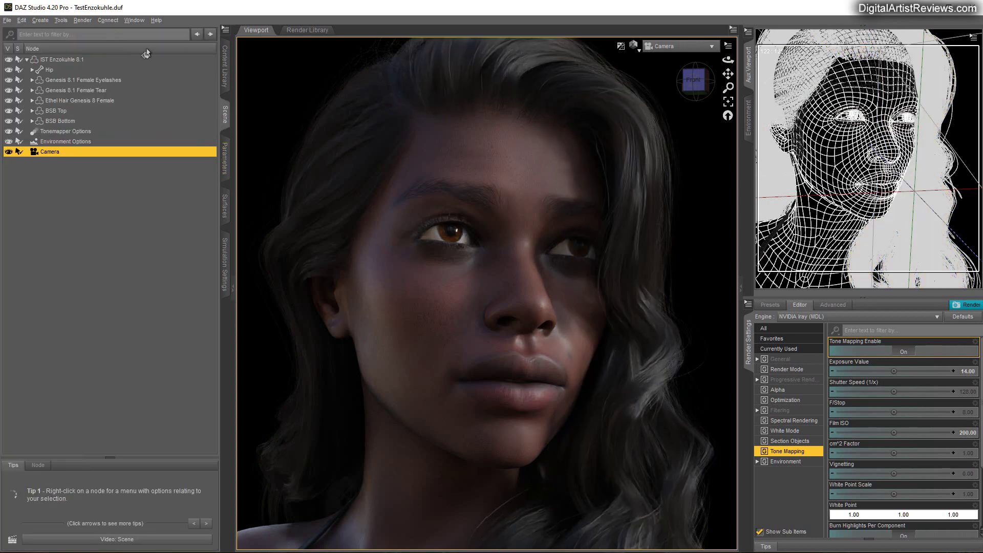
{"action": "left_click", "coordinate": [71, 60]}
{"action": "left_click", "coordinate": [224, 66]}
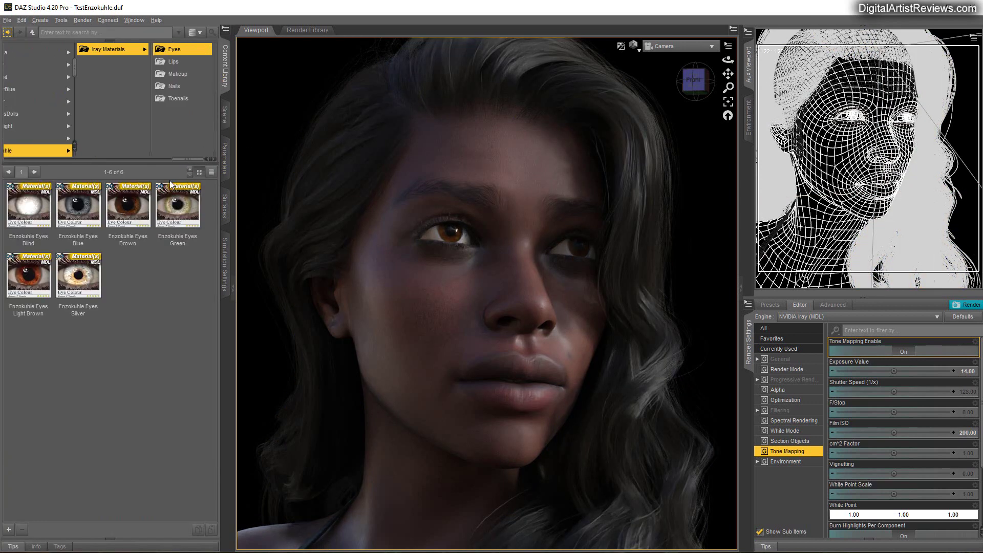
{"action": "left_click_drag", "start_coordinate": [176, 159], "coordinate": [142, 176]}
{"action": "left_click", "coordinate": [113, 151]}
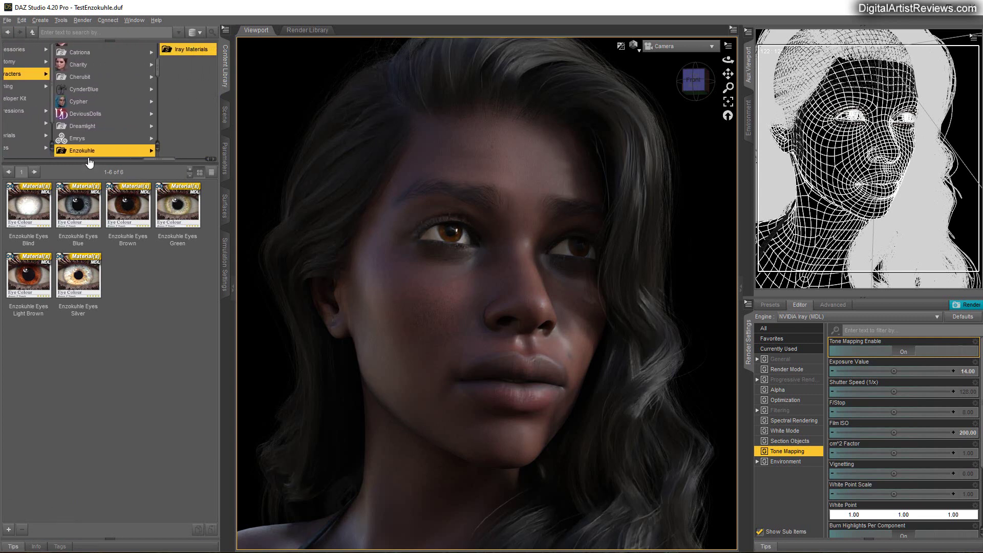
{"action": "left_click_drag", "start_coordinate": [149, 158], "coordinate": [177, 159]}
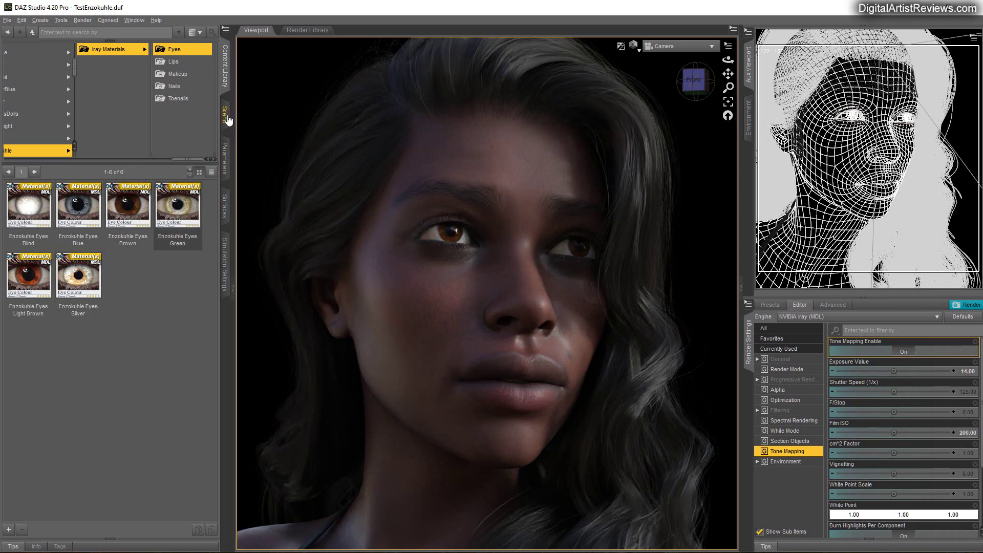
{"action": "left_click", "coordinate": [225, 114]}
{"action": "left_click", "coordinate": [224, 66]}
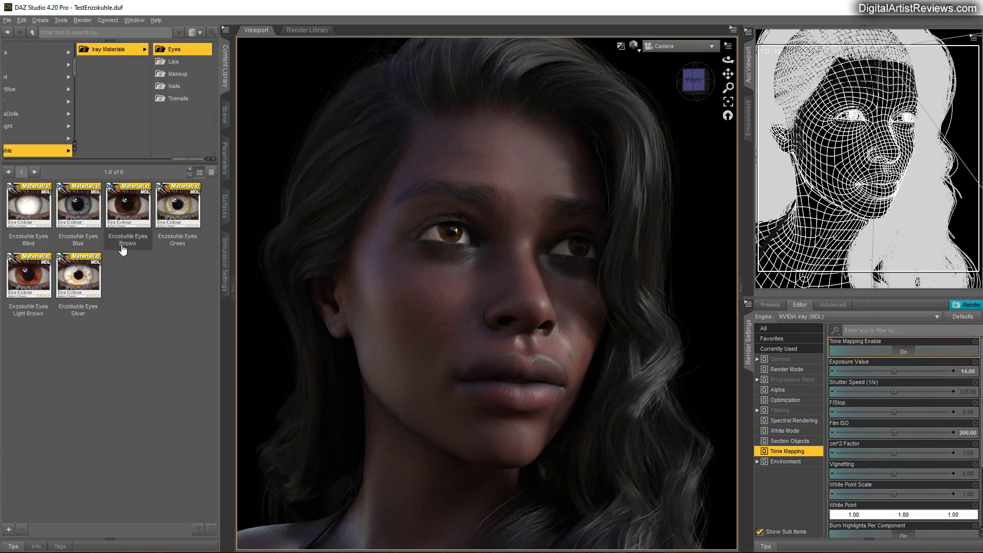
Try the Green, Silver and Blind eye materials, then restore Brown.
{"action": "double_click", "coordinate": [166, 210]}
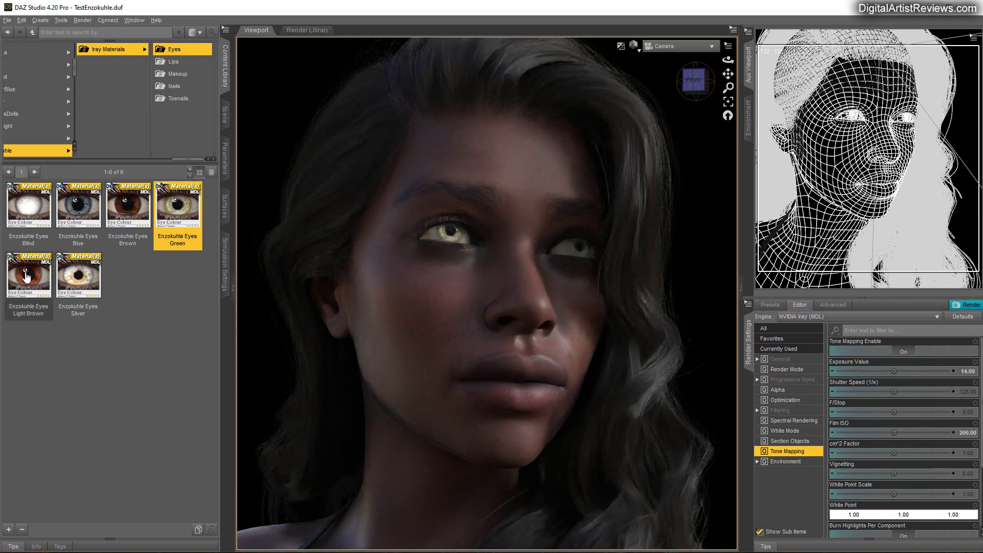
{"action": "mouse_move", "coordinate": [45, 281]}
{"action": "double_click", "coordinate": [72, 272]}
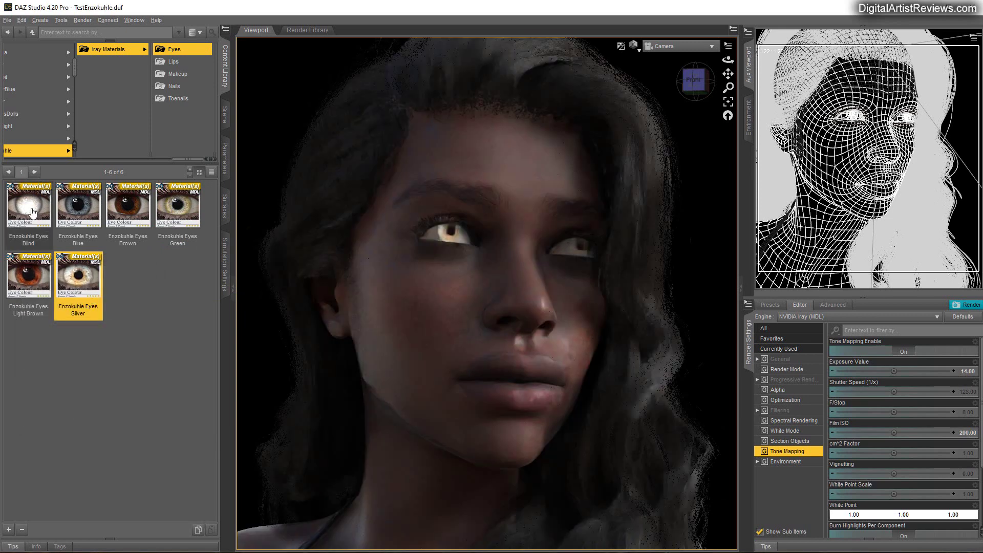
{"action": "double_click", "coordinate": [31, 212]}
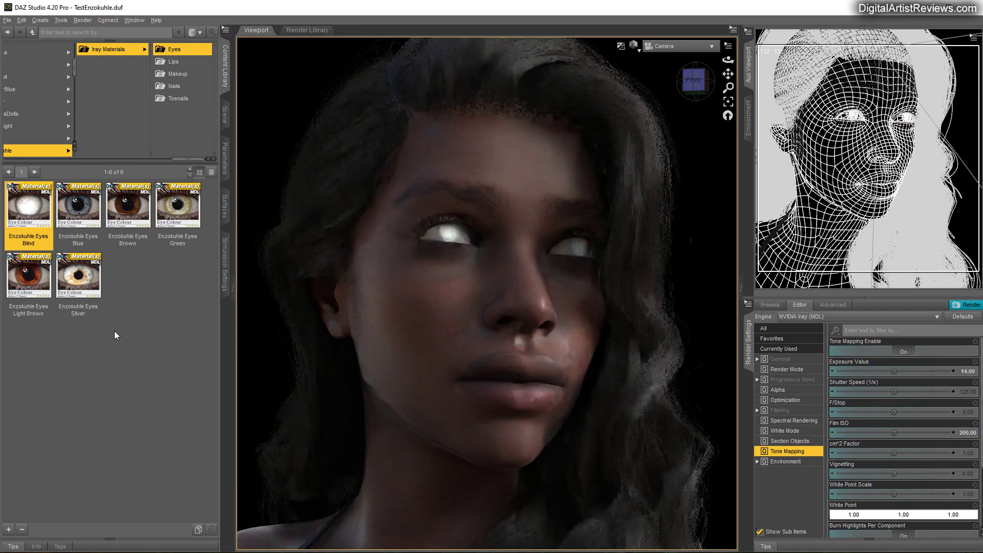
{"action": "double_click", "coordinate": [128, 206]}
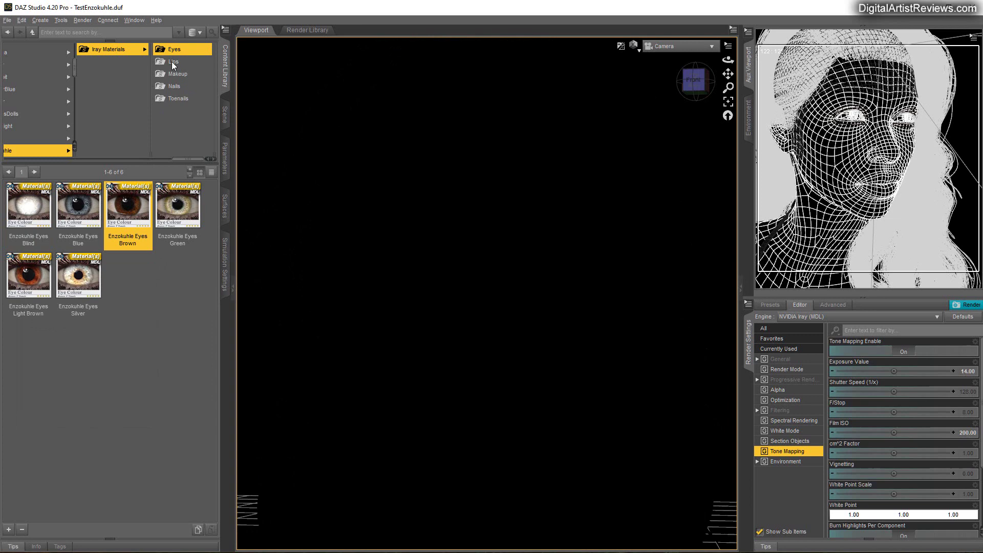
Apply Enzokuhle Lips Purple from the Lips folder.
{"action": "left_click", "coordinate": [171, 62]}
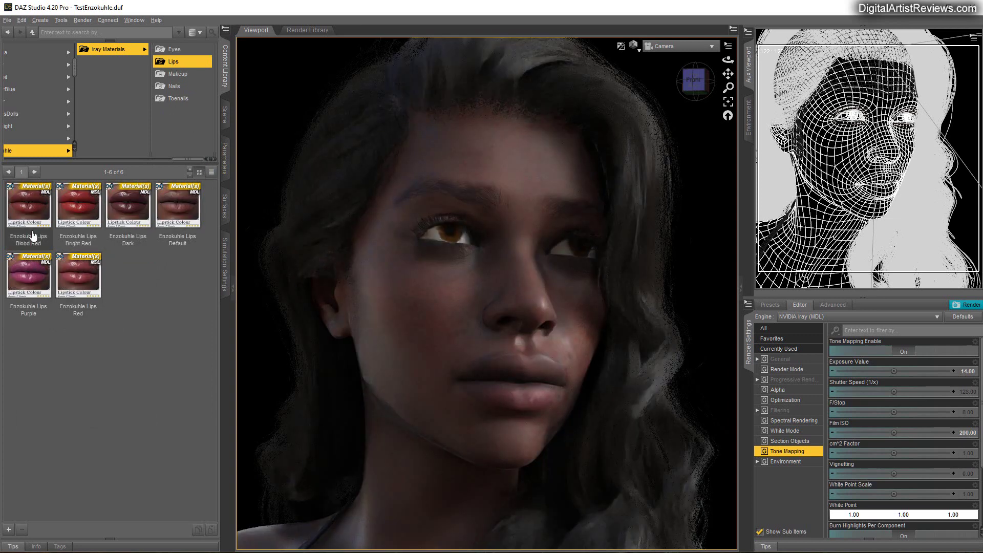
{"action": "left_click_drag", "start_coordinate": [51, 236], "coordinate": [476, 379]}
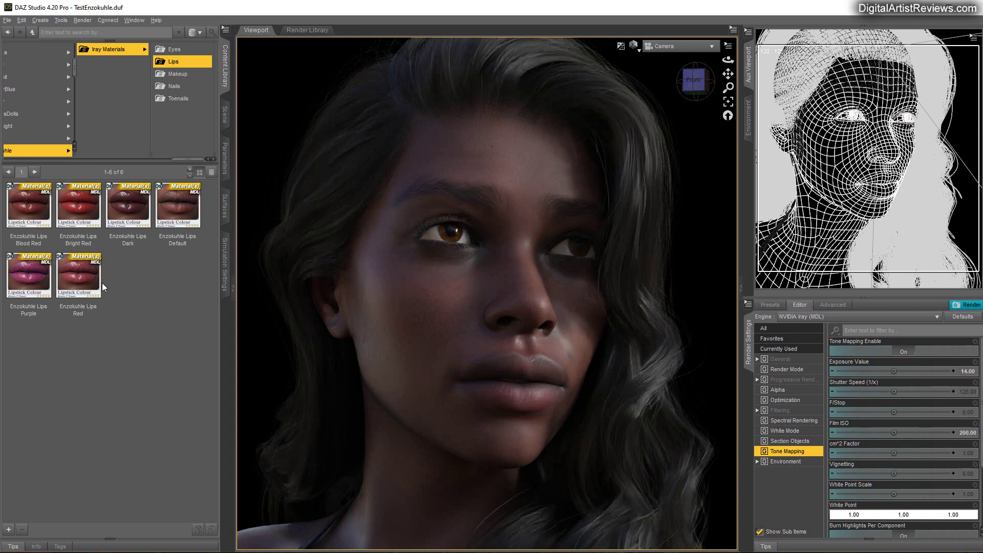
{"action": "double_click", "coordinate": [23, 275]}
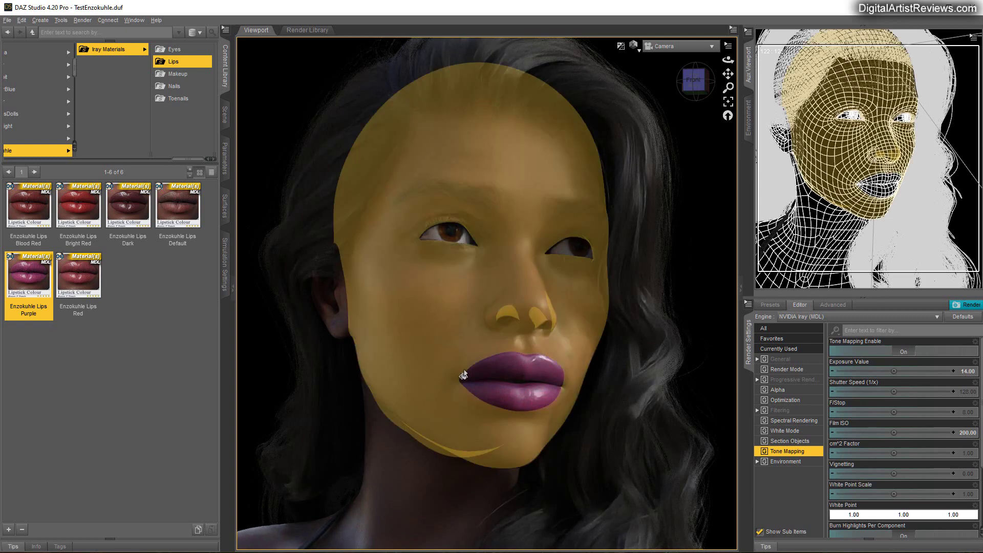
{"action": "left_click", "coordinate": [58, 23]}
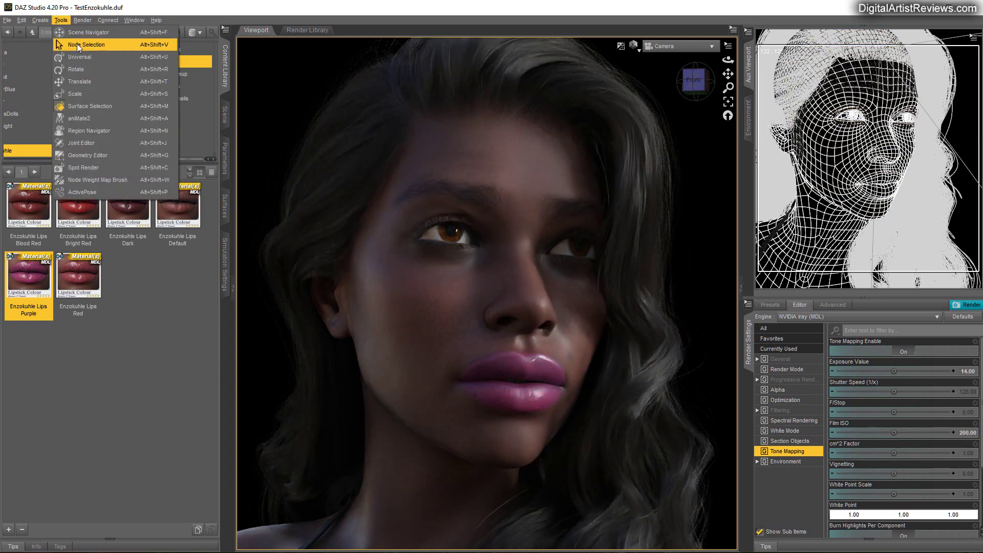
Try the Bright Red and Dark lip materials, then restore Default.
{"action": "left_click", "coordinate": [84, 155]}
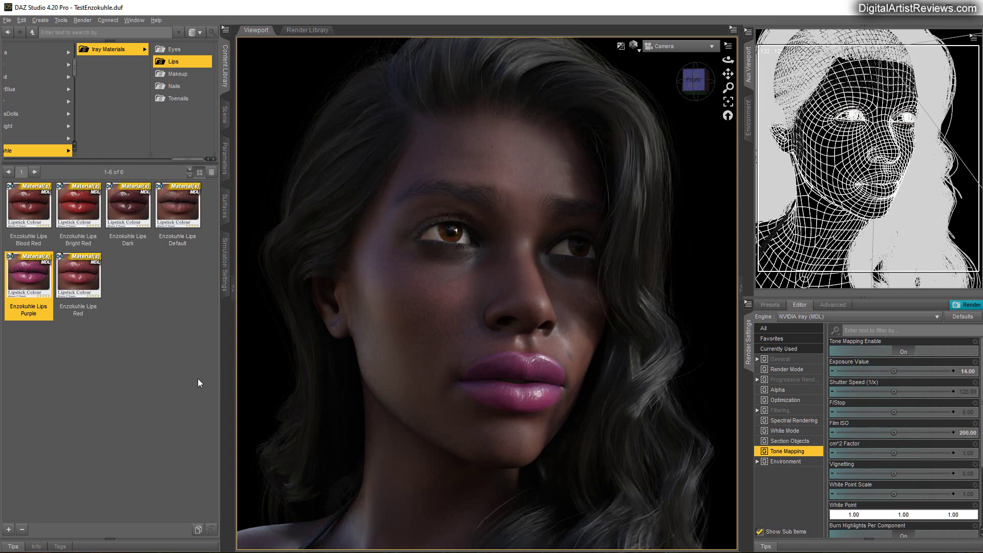
{"action": "double_click", "coordinate": [78, 206]}
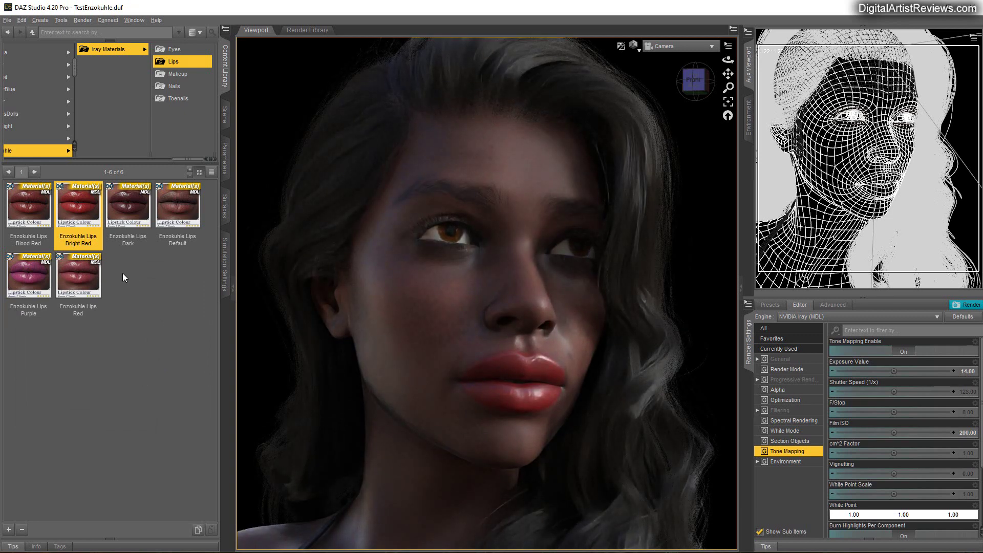
{"action": "left_click", "coordinate": [124, 207]}
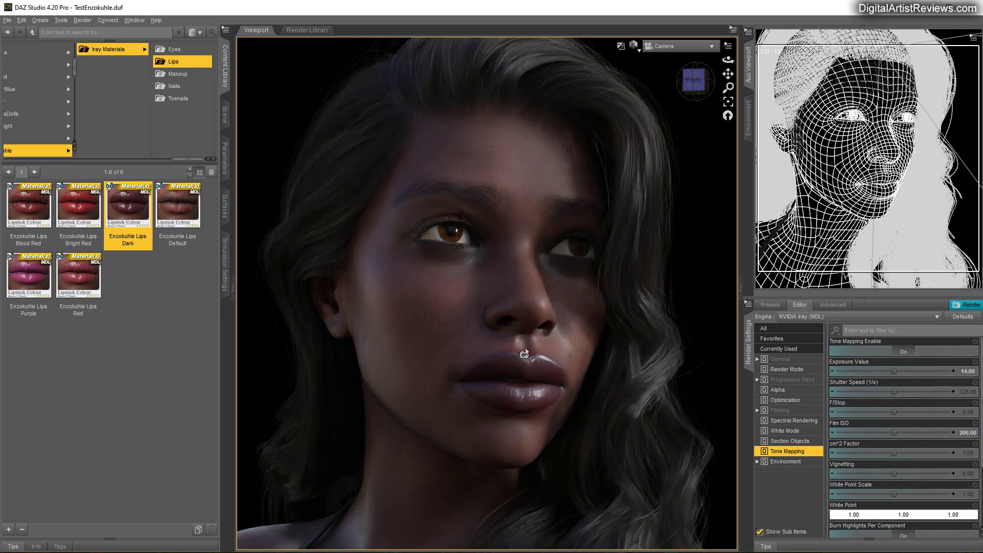
{"action": "double_click", "coordinate": [175, 206]}
Apply Aqua then Blue Fish eye makeup, and list the Fingernails presets.
{"action": "left_click", "coordinate": [168, 76]}
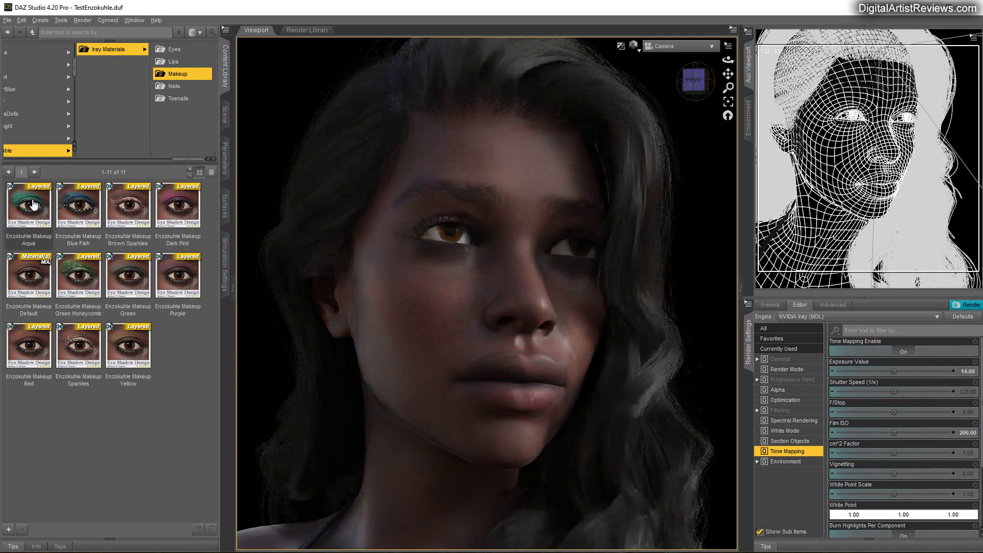
{"action": "double_click", "coordinate": [33, 205]}
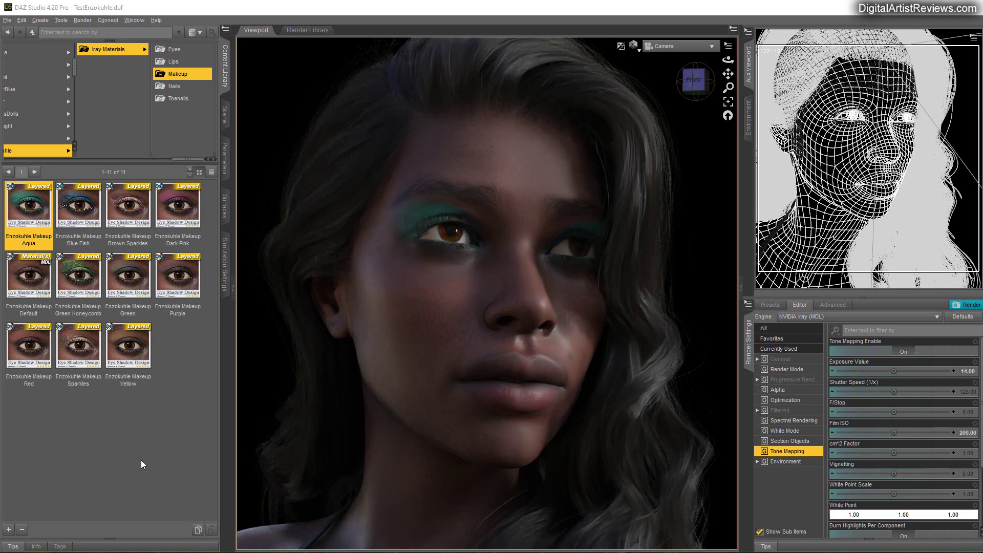
{"action": "left_click", "coordinate": [79, 209]}
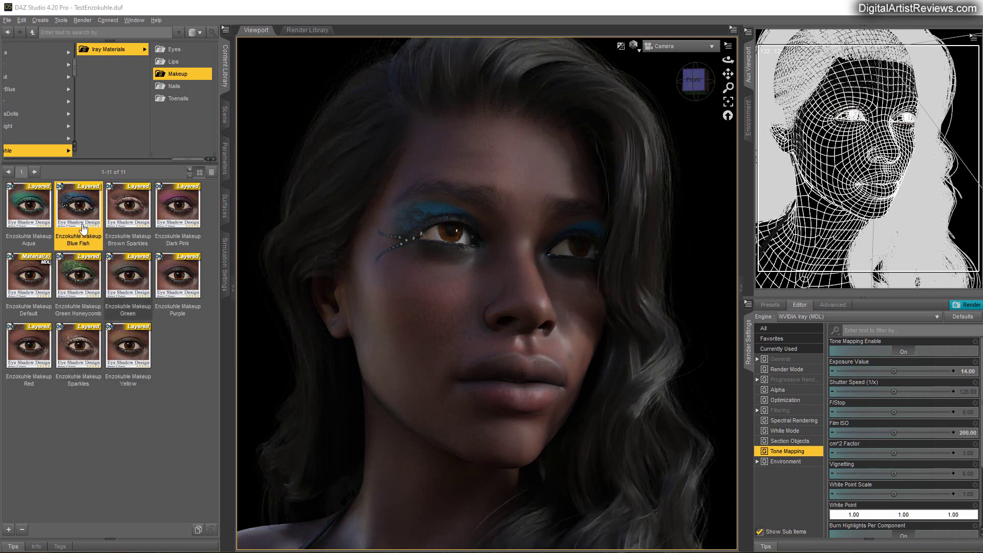
{"action": "left_click", "coordinate": [174, 86]}
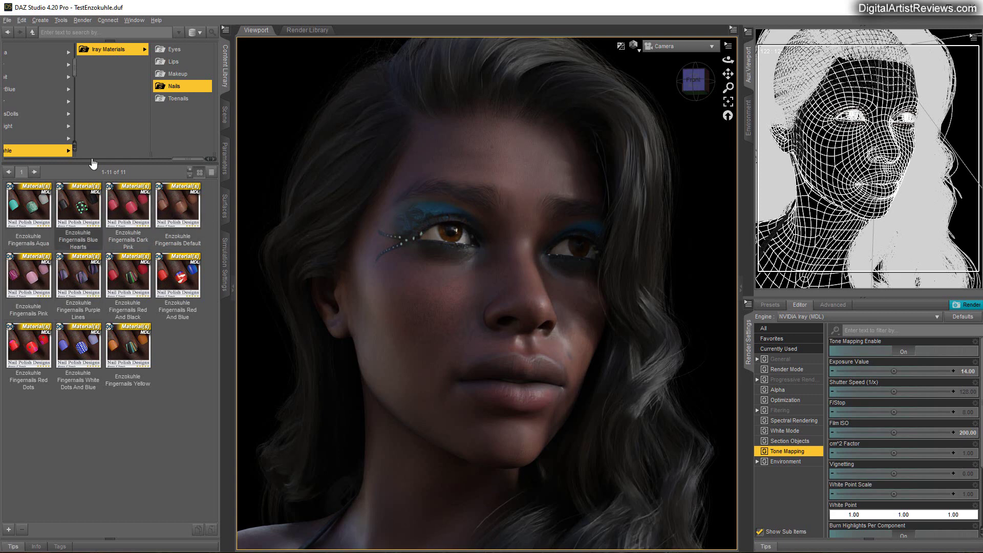
Show the eleven Enzokuhle Toenails nail polish presets.
{"action": "left_click", "coordinate": [178, 100]}
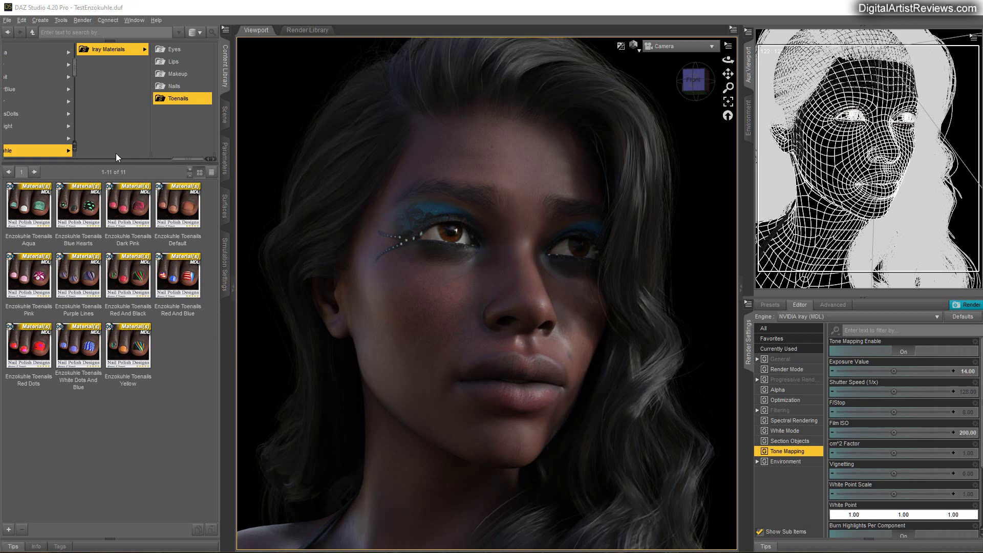
Apply the Enzokuhle HD Details and Eyelashes presets, then show the Scene node list.
{"action": "left_click", "coordinate": [20, 150]}
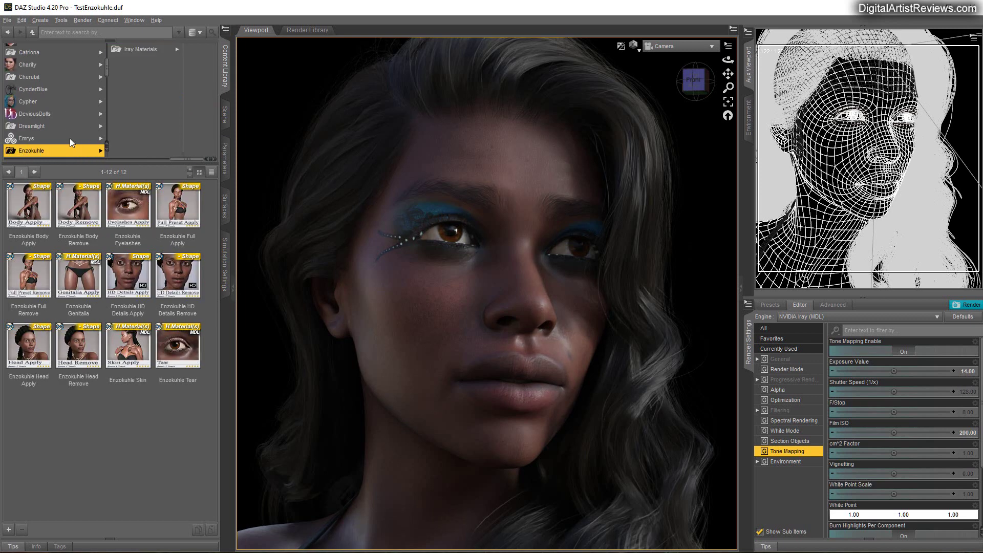
{"action": "left_click", "coordinate": [140, 53]}
{"action": "left_click", "coordinate": [26, 148]}
{"action": "left_click", "coordinate": [224, 112]}
{"action": "left_click", "coordinate": [224, 76]}
{"action": "double_click", "coordinate": [125, 287]}
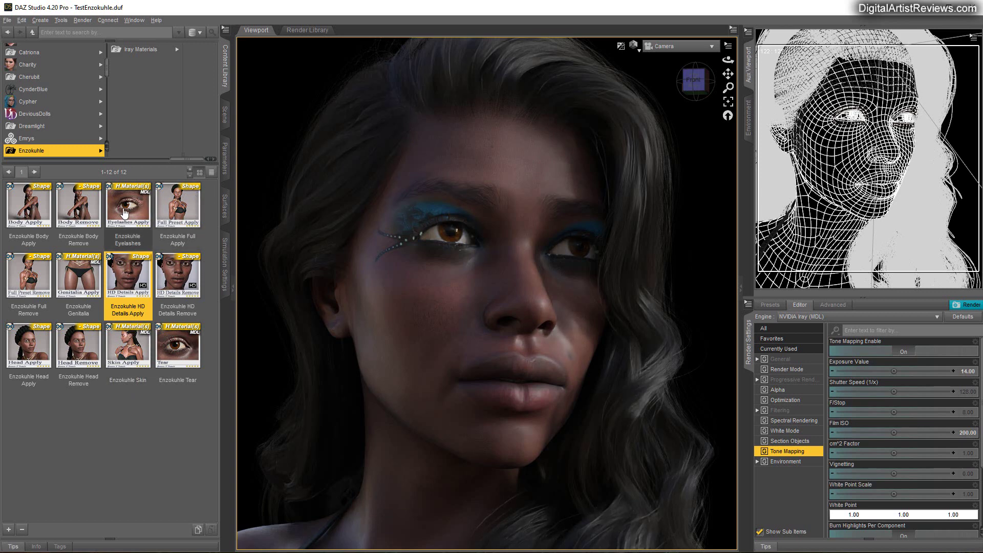
{"action": "left_click", "coordinate": [125, 213]}
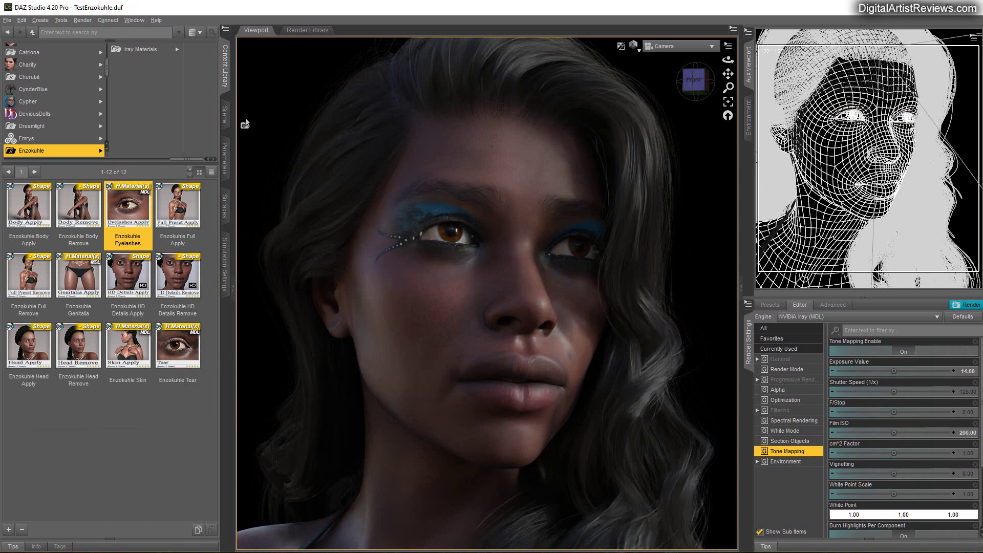
{"action": "left_click", "coordinate": [225, 114]}
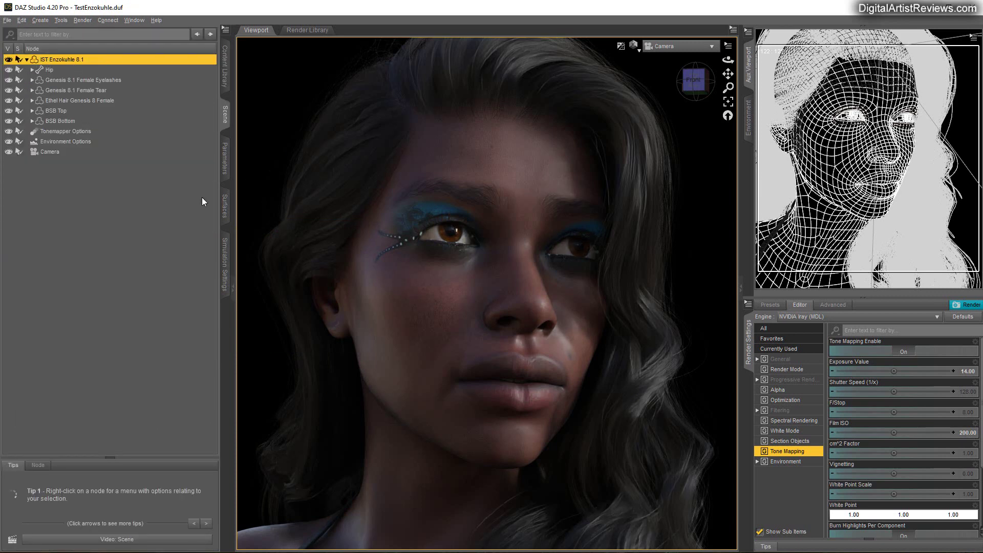
Select the IST Enzokuhle 8.1 Skin surfaces in the Surfaces editor.
{"action": "left_click", "coordinate": [225, 206]}
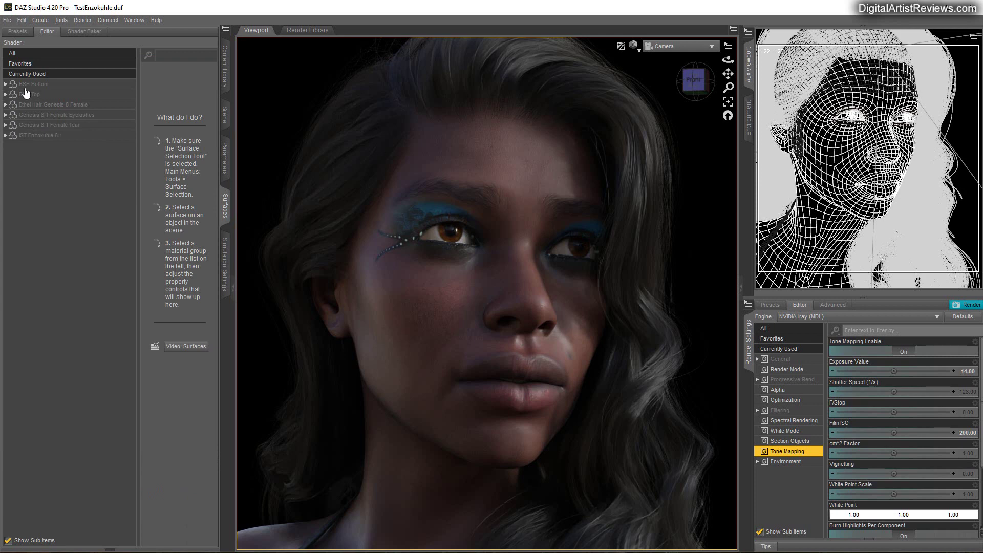
{"action": "double_click", "coordinate": [38, 136]}
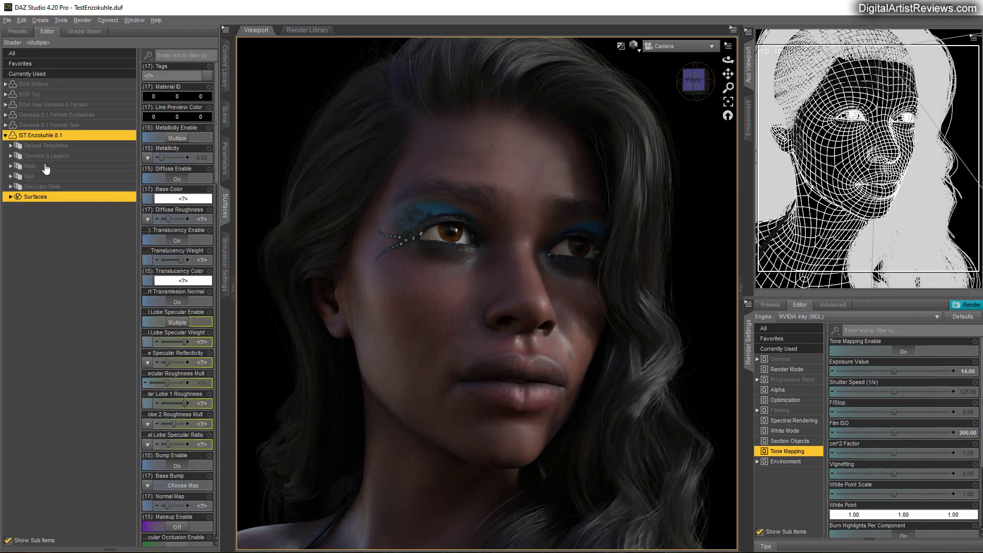
{"action": "left_click", "coordinate": [34, 177]}
{"action": "left_click", "coordinate": [10, 176]}
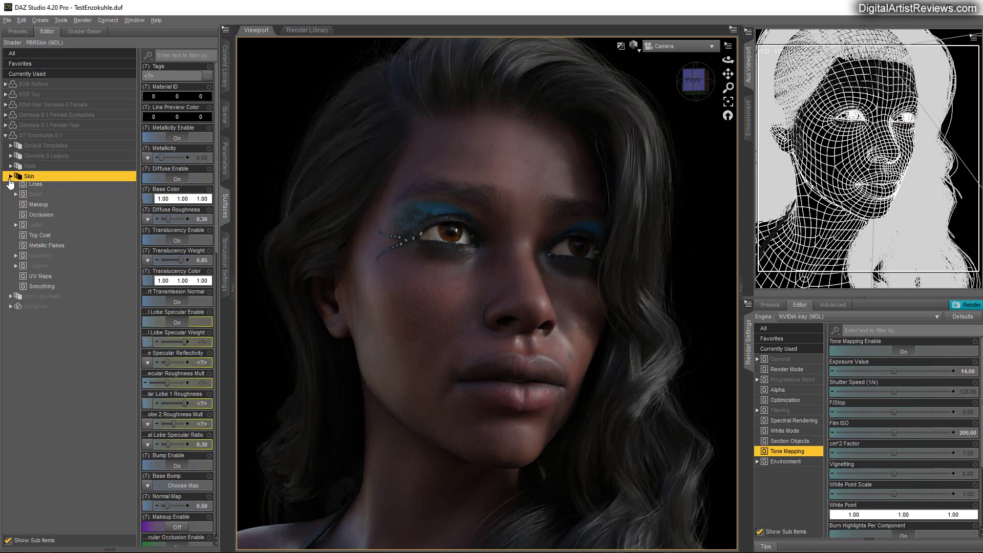
{"action": "left_click", "coordinate": [11, 319]}
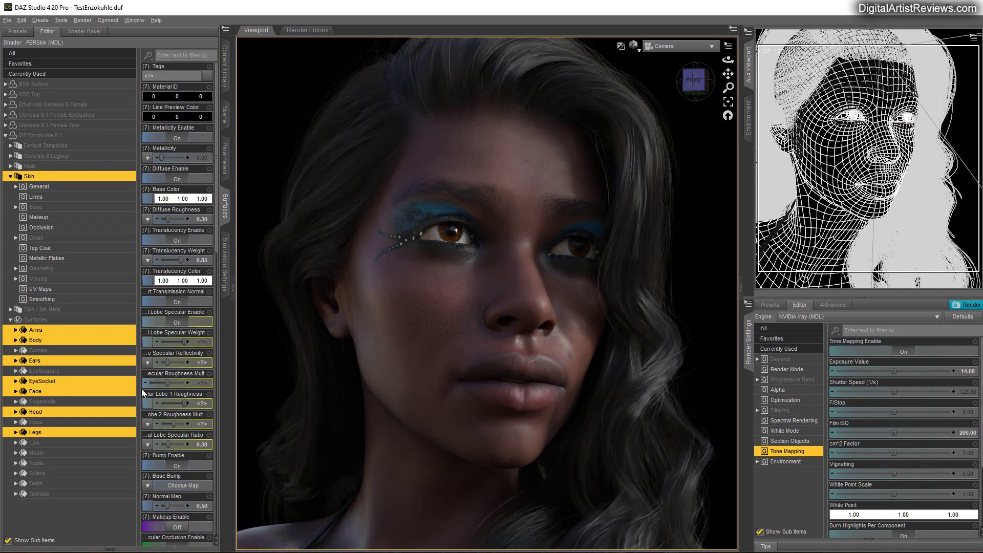
{"action": "scroll", "coordinate": [179, 390], "scroll_direction": "down", "scroll_amount": 3}
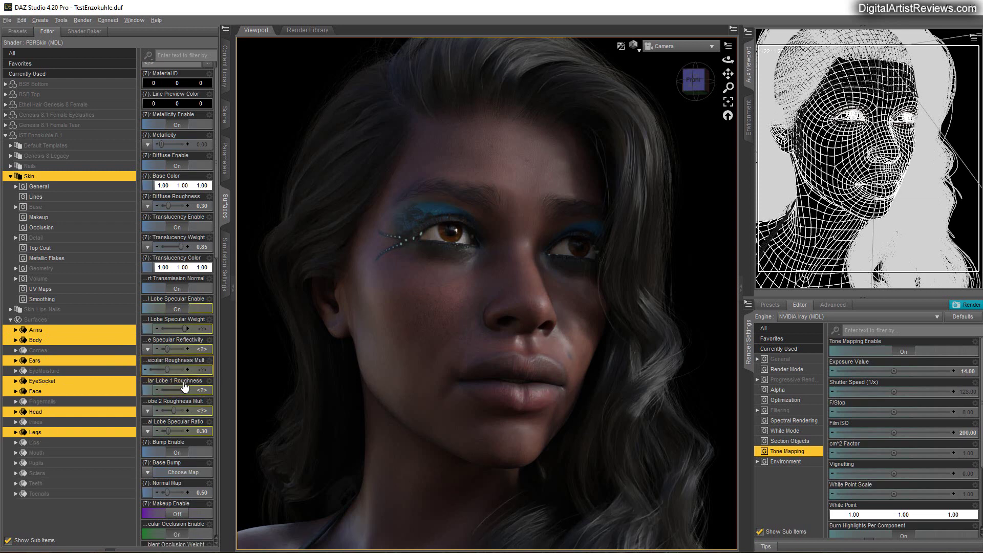
{"action": "scroll", "coordinate": [184, 382], "scroll_direction": "down", "scroll_amount": 1}
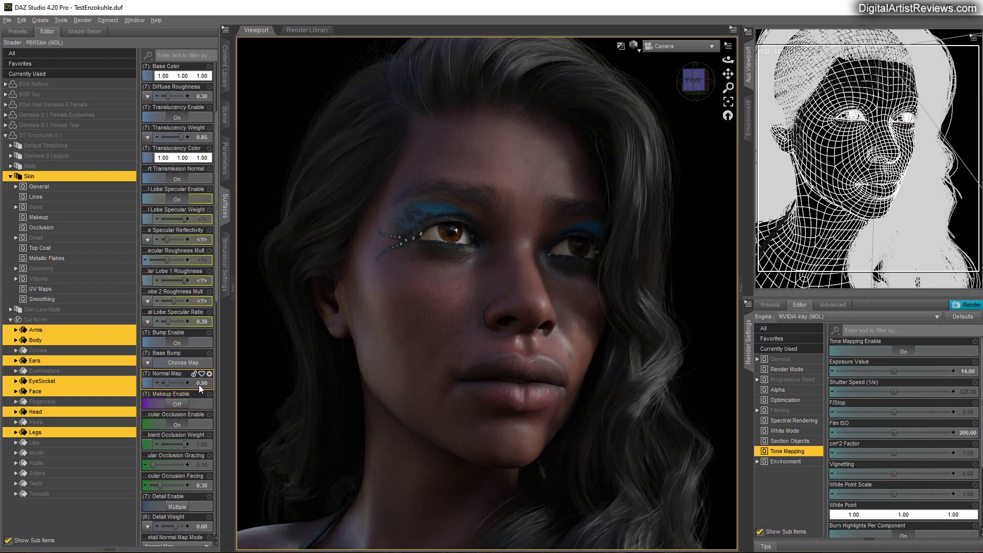
Set the skin Normal Map strength to 1, turn off Makeup Enable, then raise it to 2.
{"action": "left_click", "coordinate": [198, 385]}
{"action": "type", "text": "1"}
{"action": "key", "text": "Return"}
{"action": "left_click", "coordinate": [180, 404]}
{"action": "double_click", "coordinate": [201, 383]}
{"action": "type", "text": "2"}
{"action": "key", "text": "Return"}
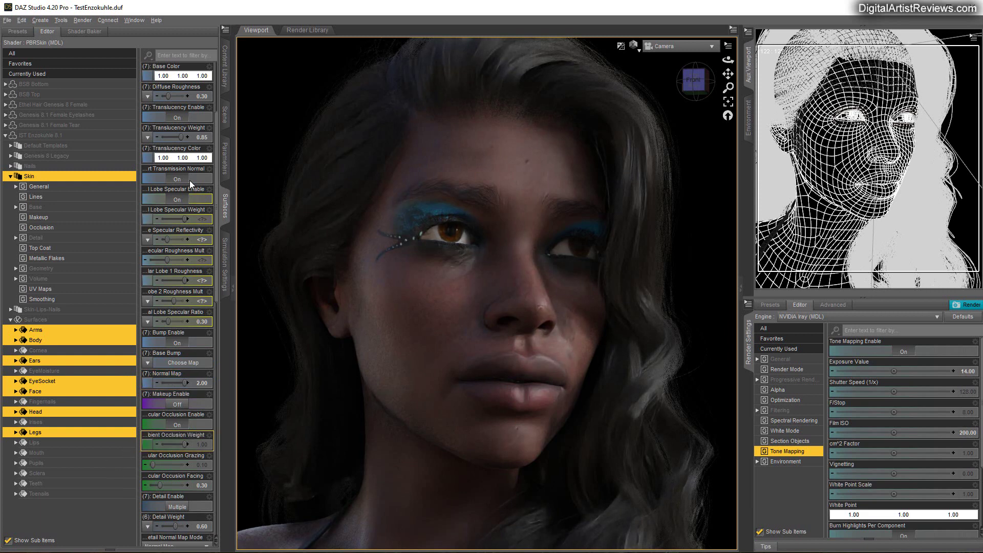
{"action": "left_click", "coordinate": [228, 71]}
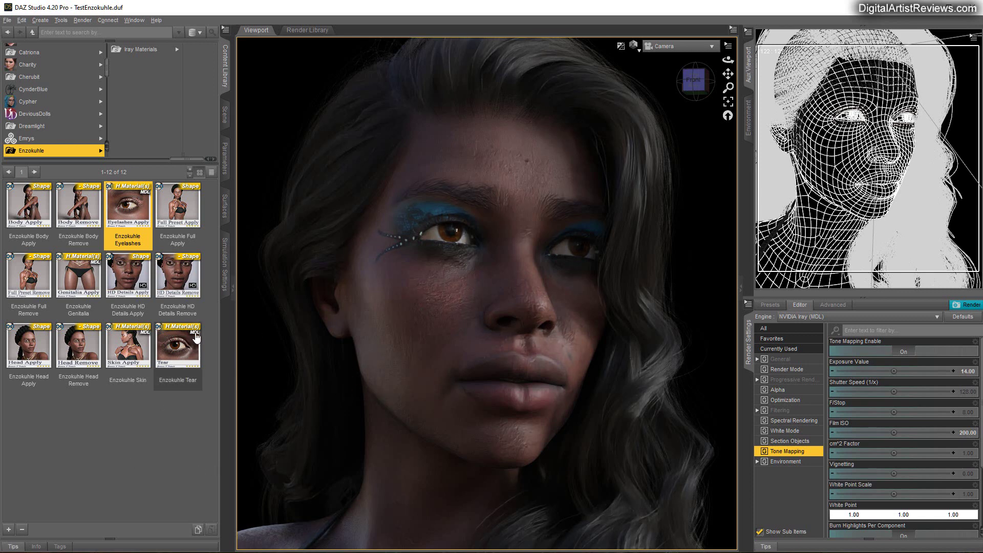
Set the Enzokuhle skin Normal Map strength back to 1.
{"action": "left_click", "coordinate": [225, 115]}
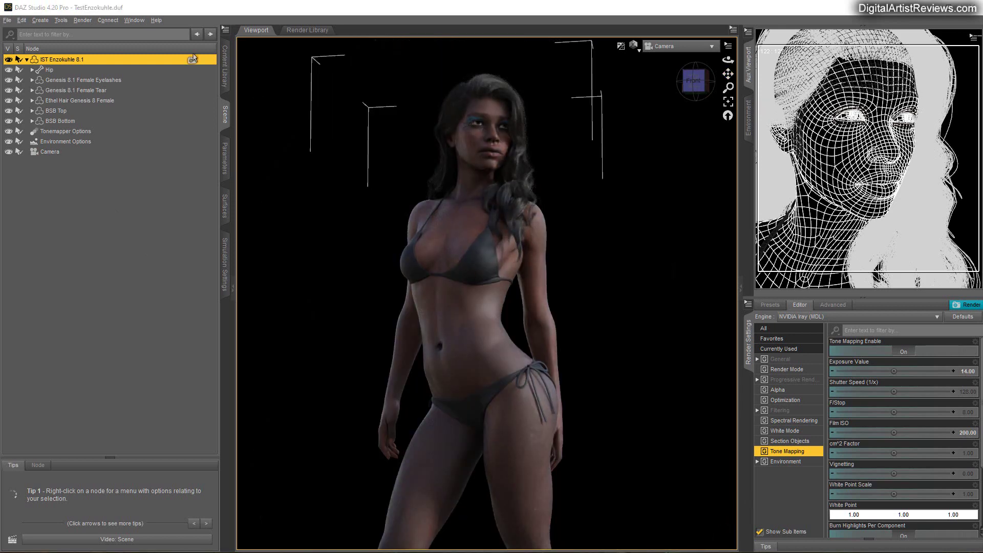
{"action": "left_click", "coordinate": [224, 202]}
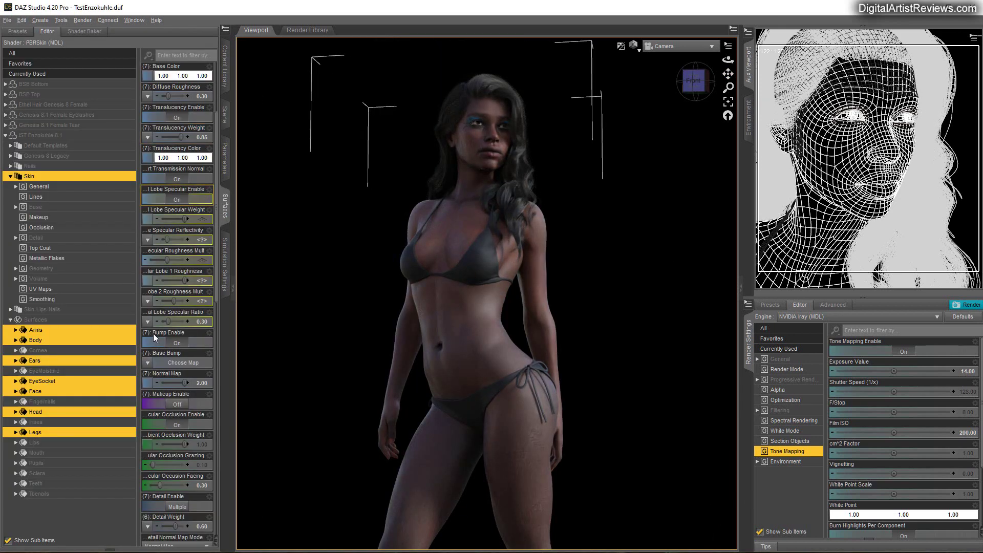
{"action": "left_click", "coordinate": [199, 383]}
{"action": "type", "text": "1"}
{"action": "key", "text": "Return"}
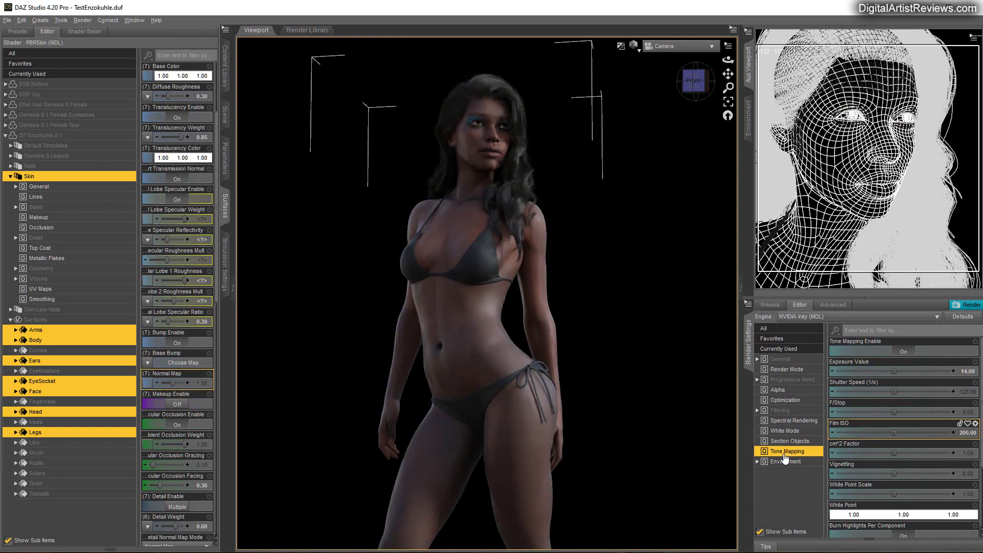
Switch the Iray environment to a different HDR environment map.
{"action": "left_click", "coordinate": [785, 461]}
{"action": "left_click", "coordinate": [837, 436]}
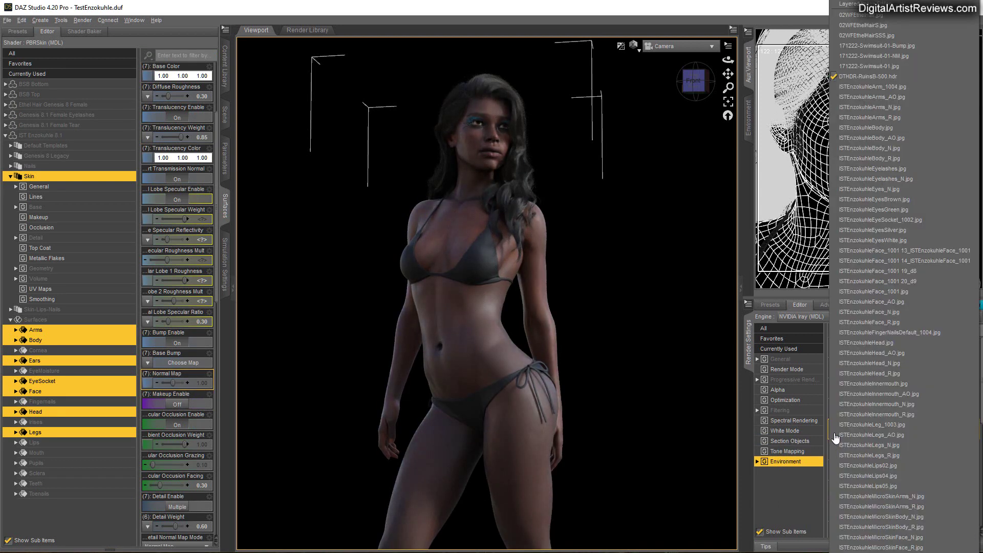
{"action": "left_click", "coordinate": [853, 100]}
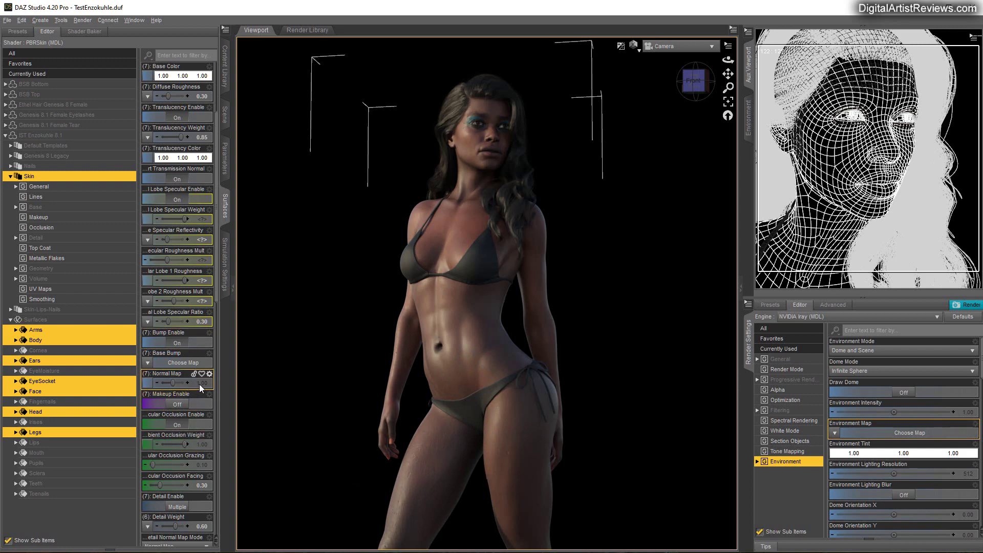
Rotate the Iray environment dome to 61.62.
{"action": "left_click_drag", "start_coordinate": [199, 384], "coordinate": [237, 389]}
{"action": "scroll", "coordinate": [896, 464], "scroll_direction": "down", "scroll_amount": 3}
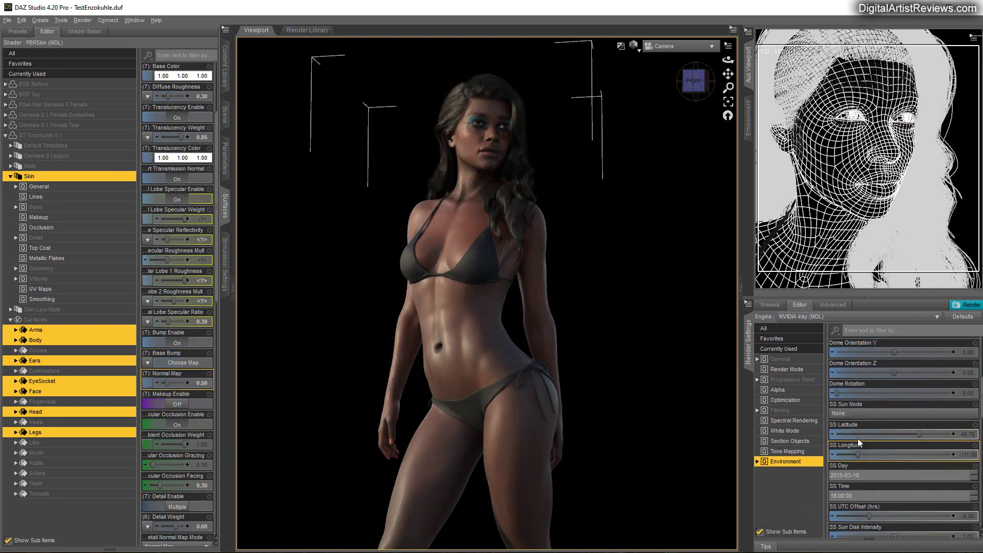
{"action": "left_click_drag", "start_coordinate": [840, 392], "coordinate": [916, 397]}
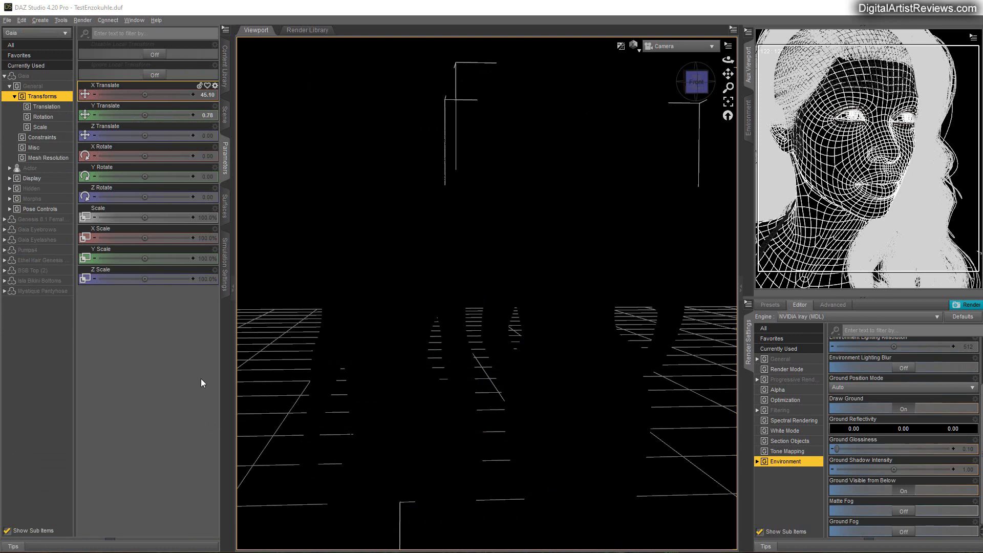
Bring up the Scene pane's node list.
{"action": "left_click", "coordinate": [224, 114]}
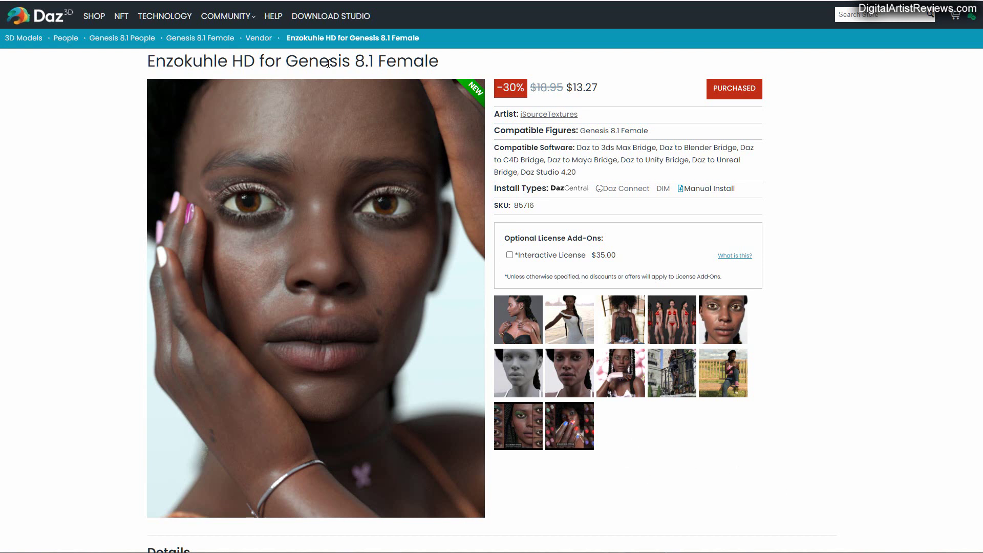
Enlarge the red-bikini turnaround promo image, then close it.
{"action": "left_click", "coordinate": [667, 322]}
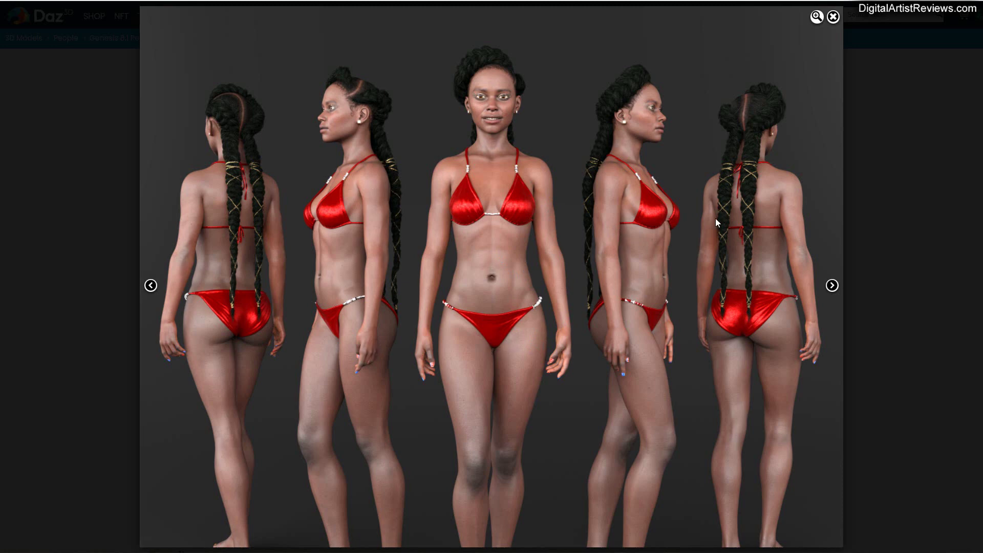
{"action": "left_click", "coordinate": [833, 17]}
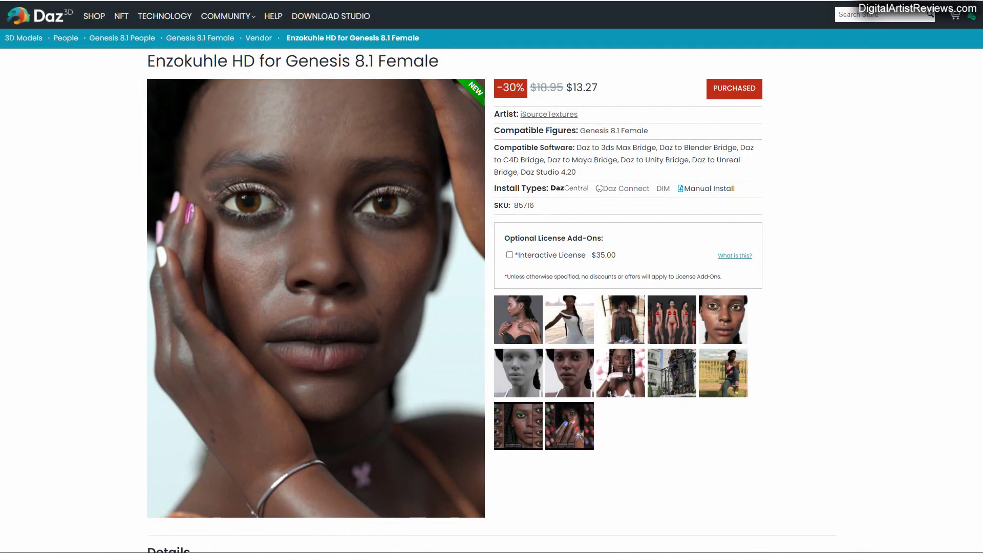